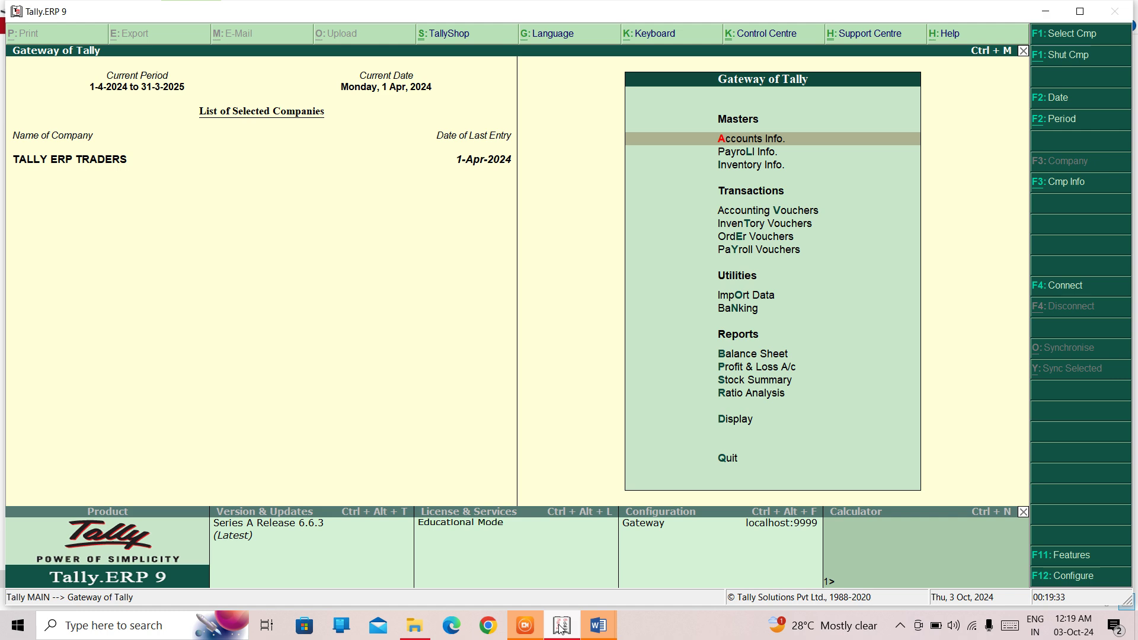
- Open the Statements of Accounts from the Display reports of TALLY ERP TRADERS
{"action": "key", "text": "Down"}
{"action": "key", "text": "Down"}
{"action": "key", "text": "Down"}
{"action": "key", "text": "Down"}
{"action": "key", "text": "Down"}
{"action": "key", "text": "Down"}
{"action": "key", "text": "Down"}
{"action": "key", "text": "Down"}
{"action": "key", "text": "Down"}
{"action": "key", "text": "Down"}
{"action": "key", "text": "Down"}
{"action": "key", "text": "Down"}
{"action": "key", "text": "Down"}
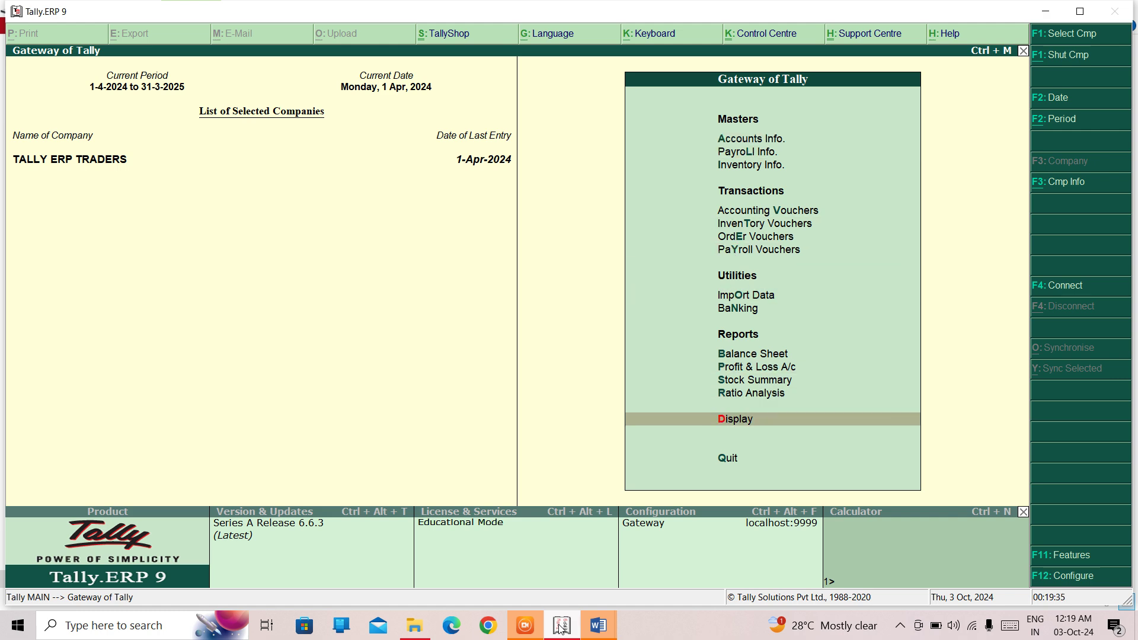
{"action": "key", "text": "Return"}
{"action": "key", "text": "Down"}
{"action": "key", "text": "Down"}
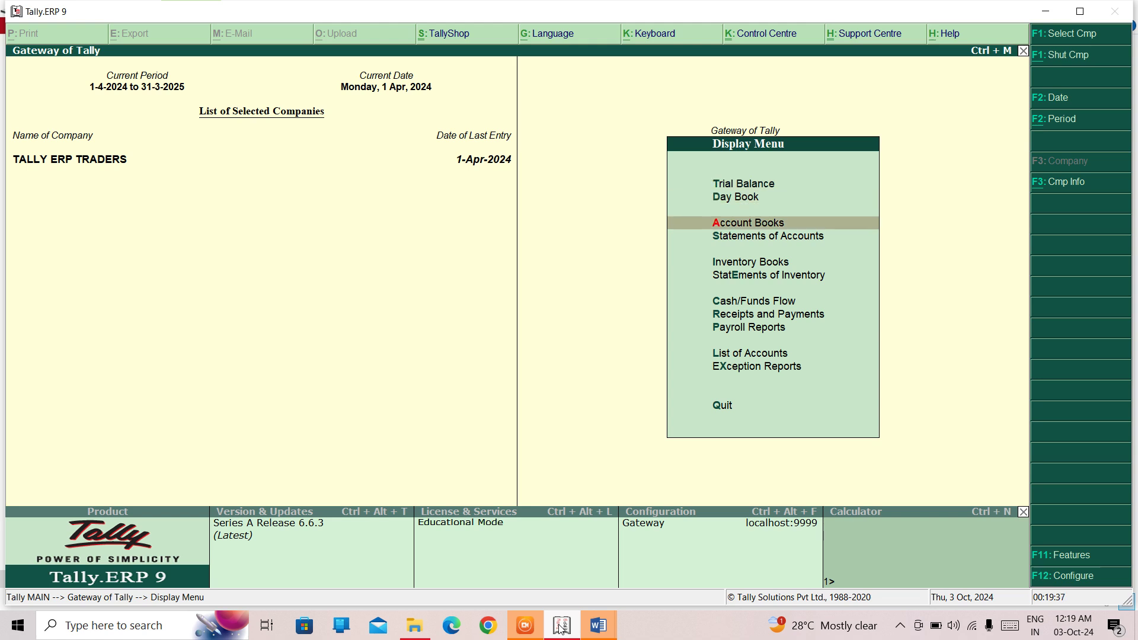
{"action": "key", "text": "Up"}
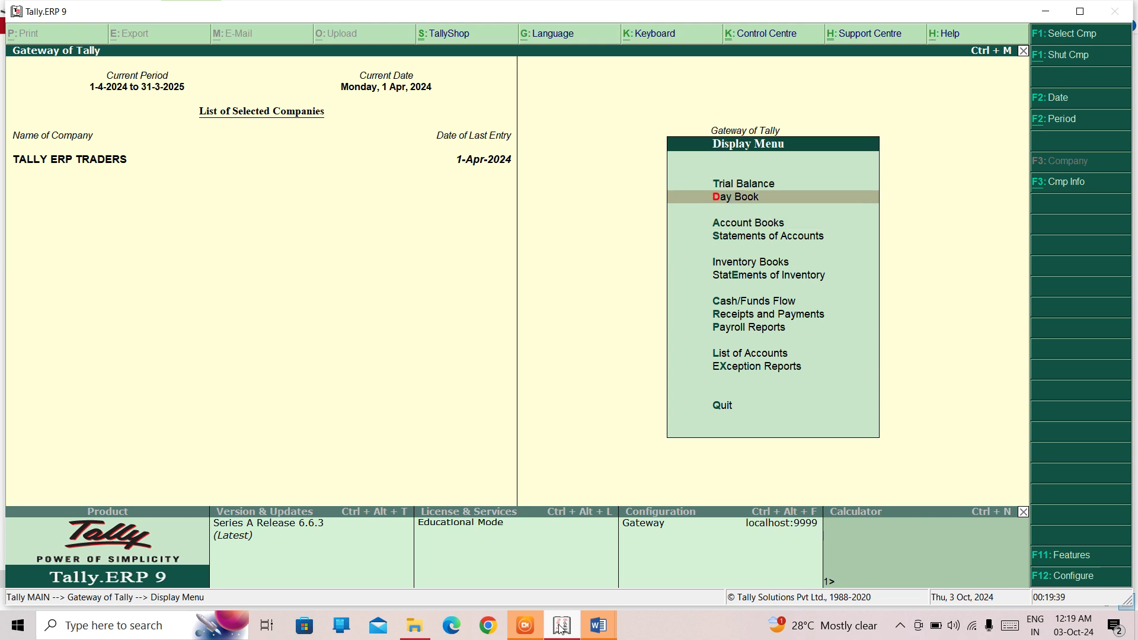
{"action": "key", "text": "Down"}
{"action": "key", "text": "Down"}
{"action": "key", "text": "Return"}
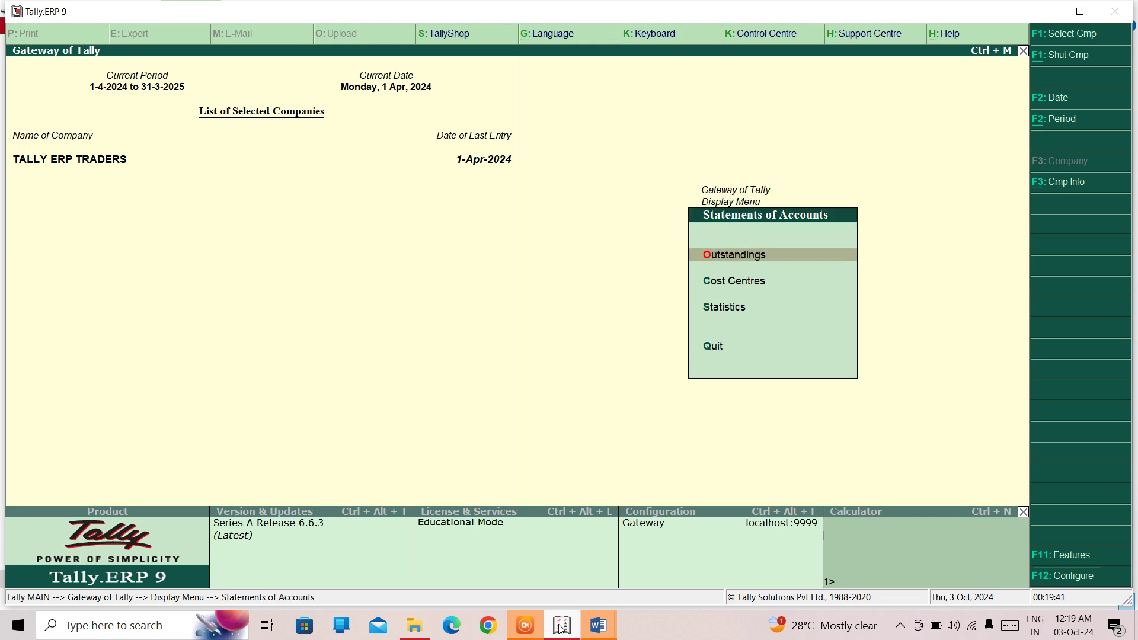
- Open the Category Summary report for cost centres
{"action": "key", "text": "Down"}
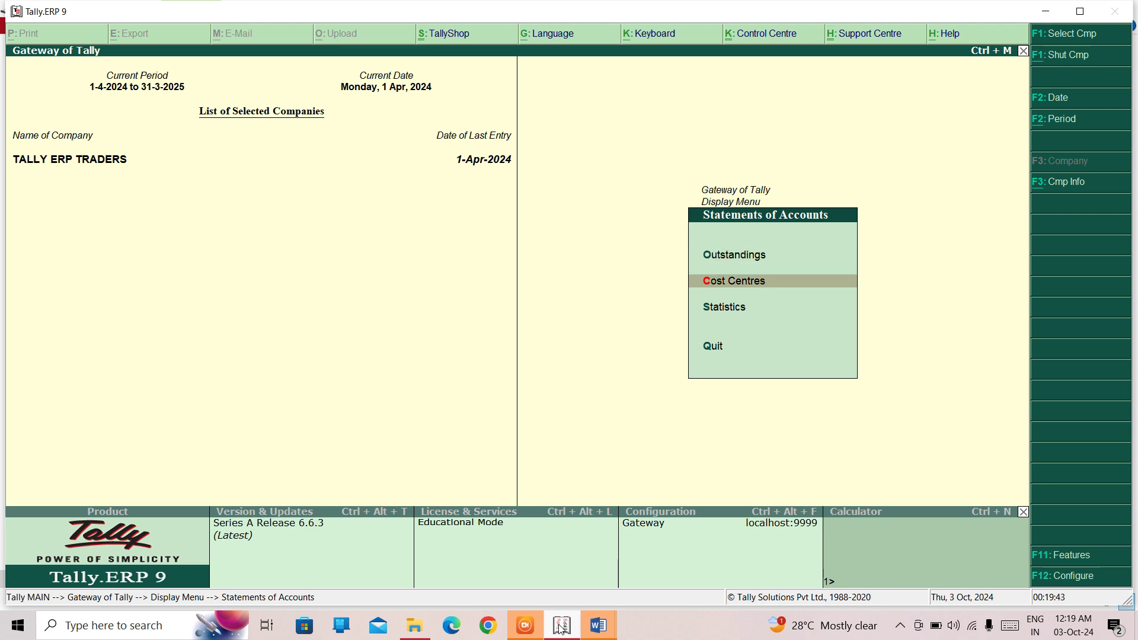
{"action": "key", "text": "Return"}
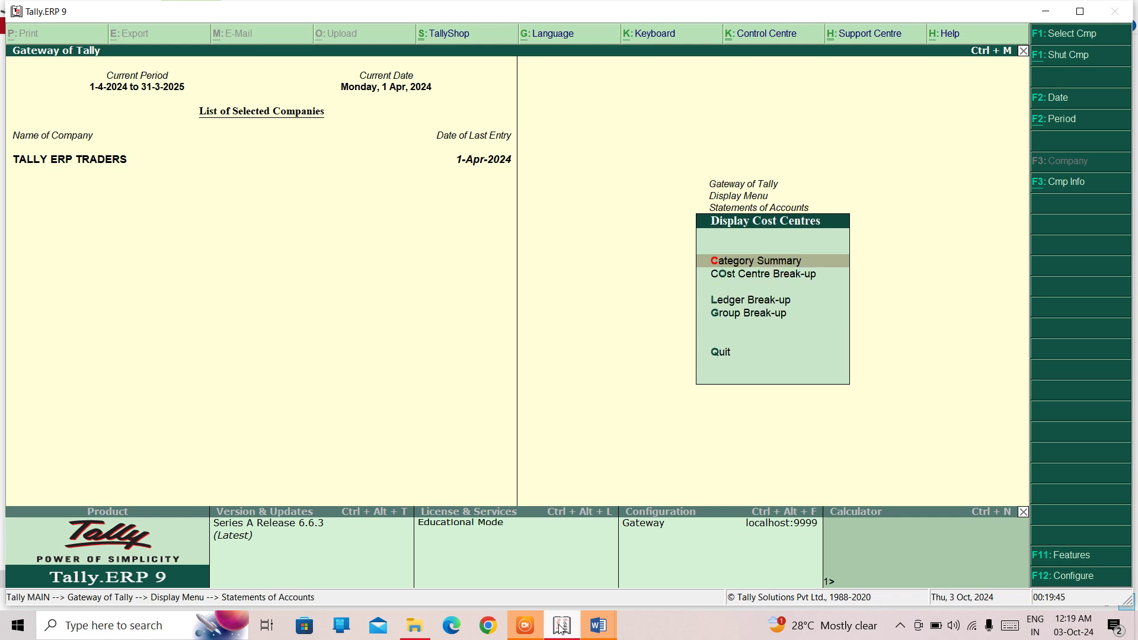
{"action": "key", "text": "Down"}
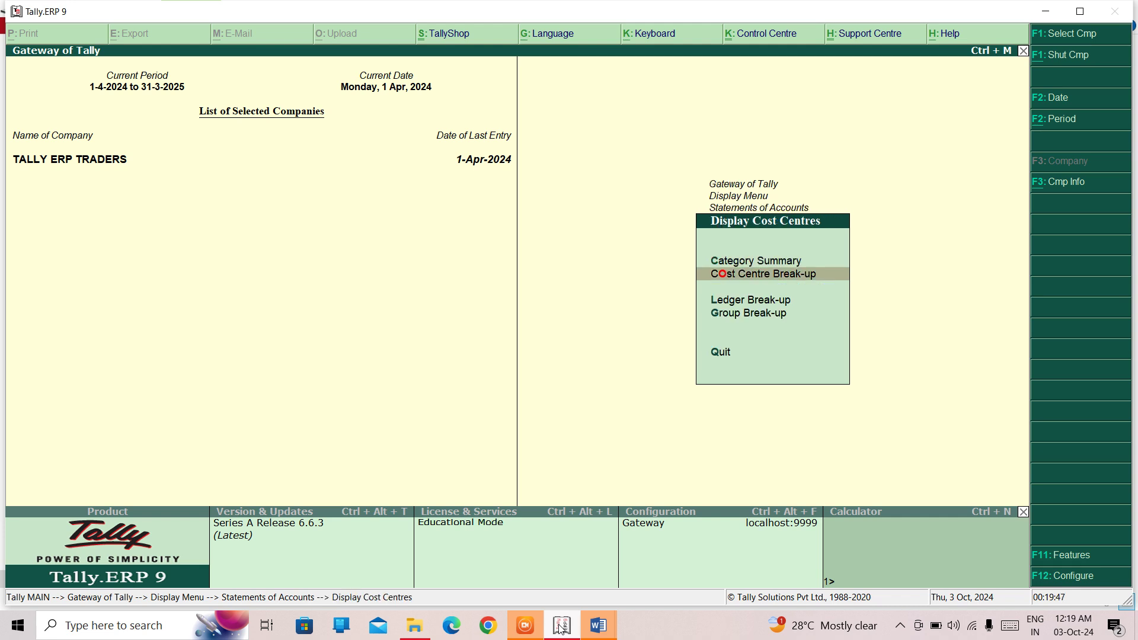
{"action": "key", "text": "Up"}
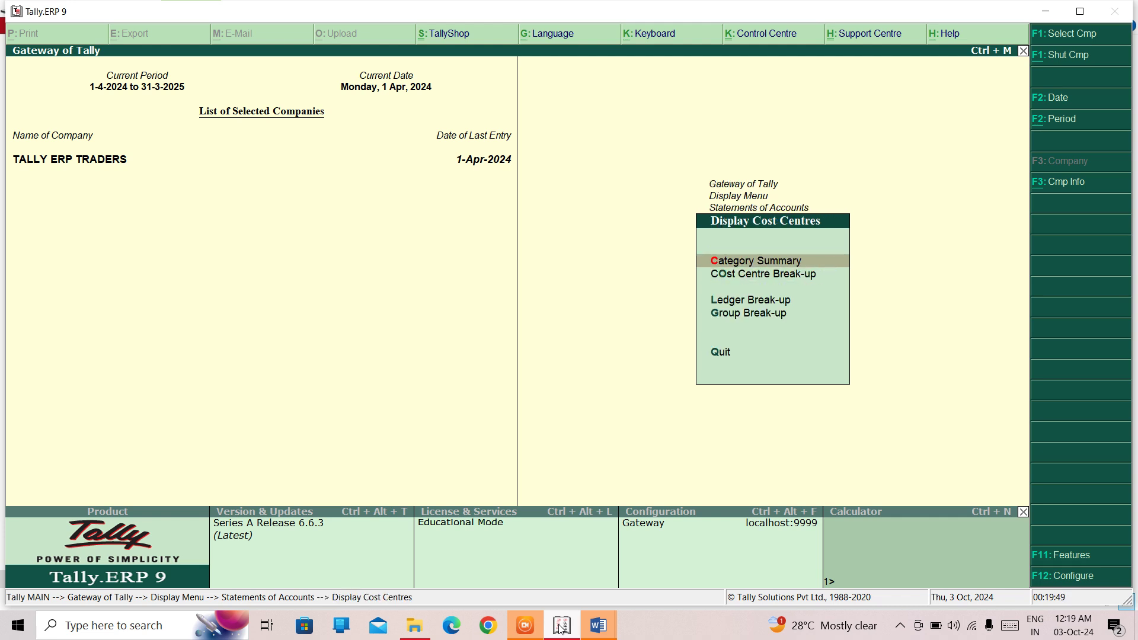
{"action": "key", "text": "Return"}
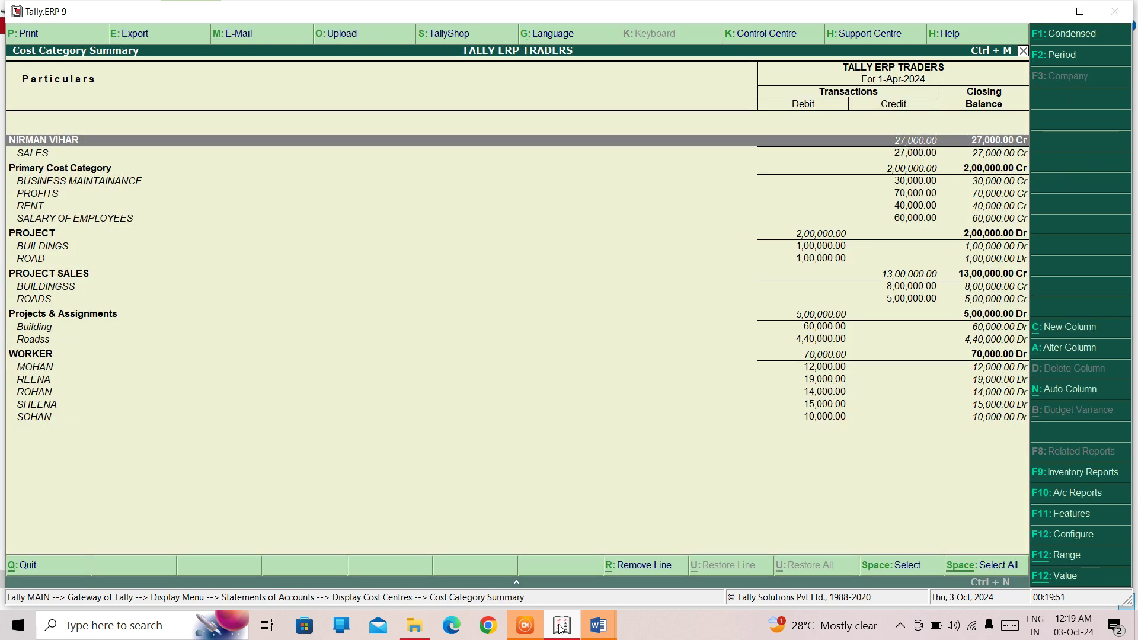
- Look through the categories and cost centres in the Cost Category Summary, and close the report
{"action": "key", "text": "Down"}
{"action": "key", "text": "Up"}
{"action": "key", "text": "Down"}
{"action": "key", "text": "Down"}
{"action": "key", "text": "Down"}
{"action": "key", "text": "Down"}
{"action": "key", "text": "Down"}
{"action": "key", "text": "Down"}
{"action": "key", "text": "Down"}
{"action": "key", "text": "Down"}
{"action": "key", "text": "Down"}
{"action": "key", "text": "Down"}
{"action": "key", "text": "Down"}
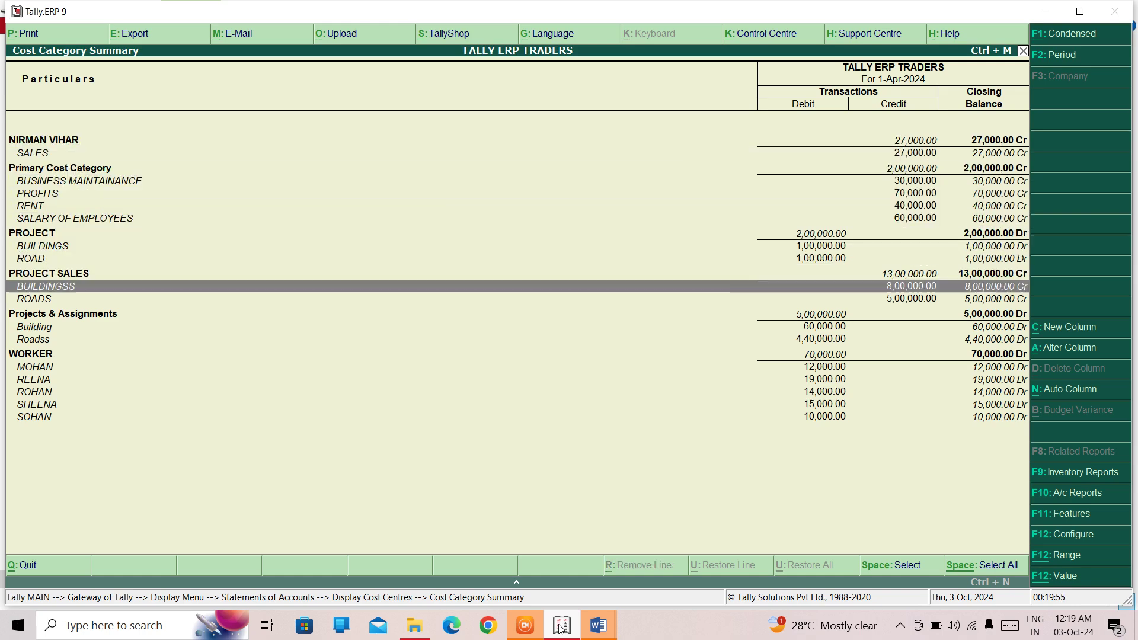
{"action": "key", "text": "Escape"}
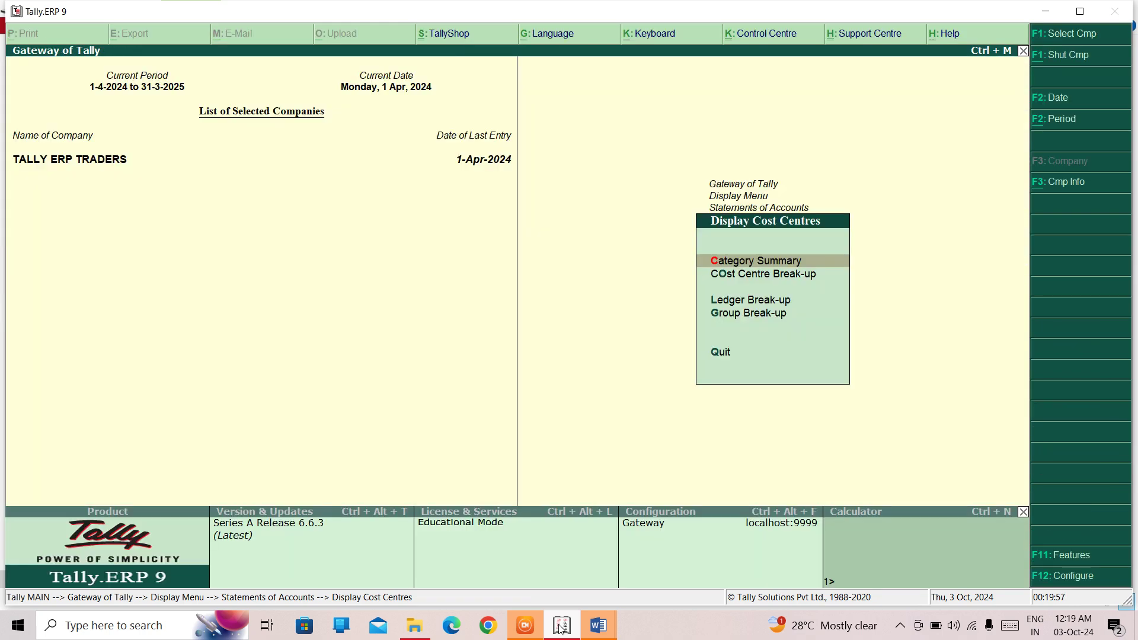
- View the list of cost centres offered for the Cost Centre Break-up, and return to the Gateway of Tally
{"action": "key", "text": "Down"}
{"action": "key", "text": "Return"}
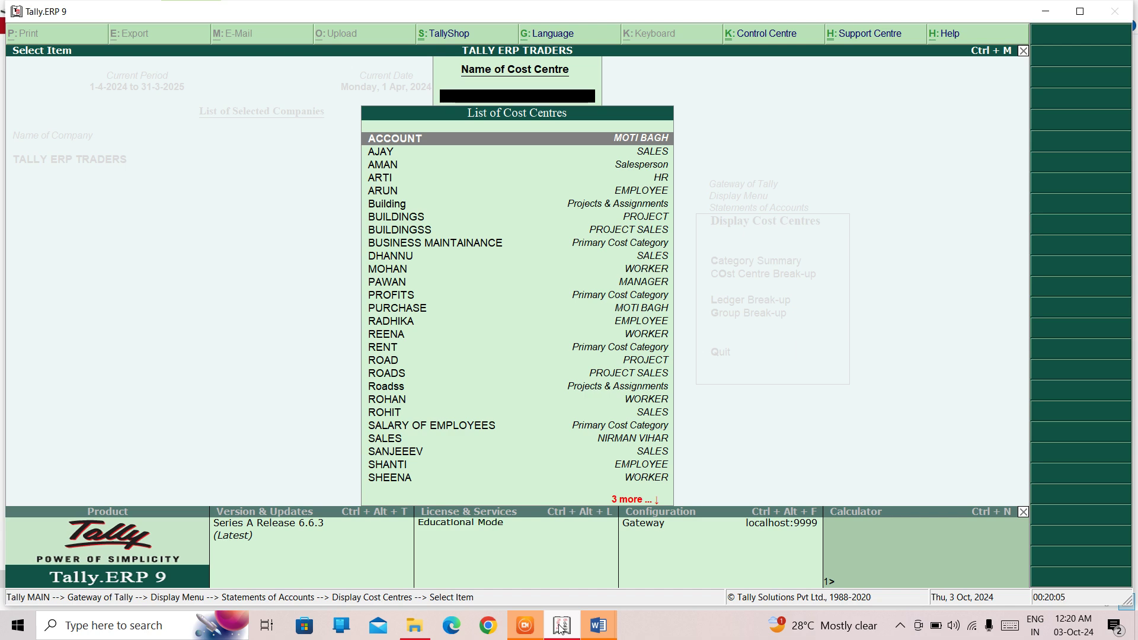
{"action": "key", "text": "Escape"}
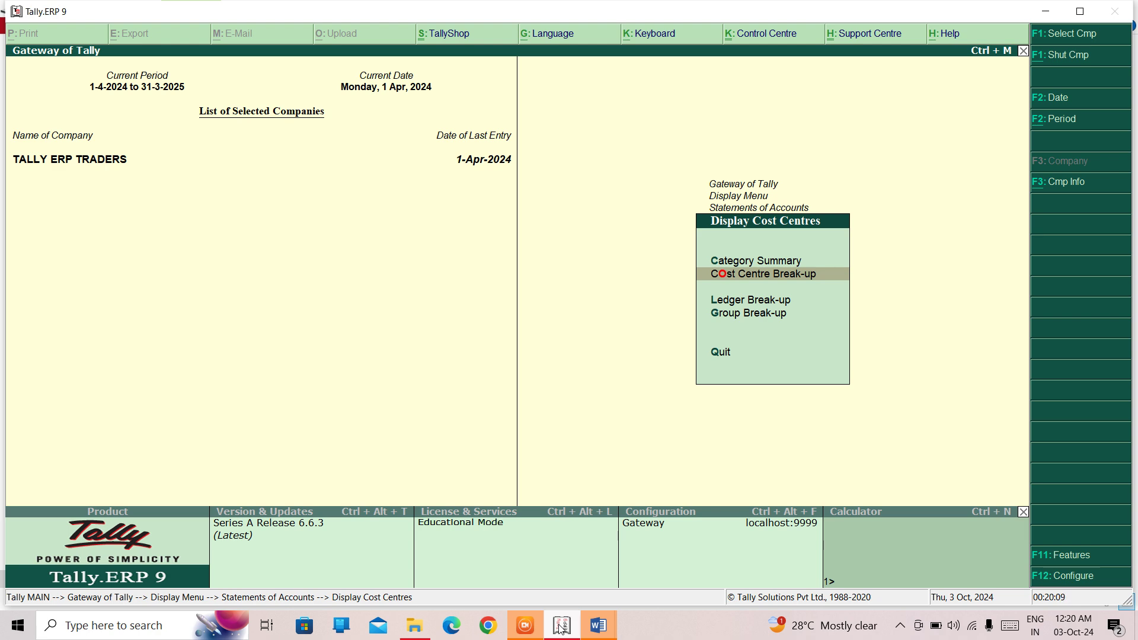
{"action": "key", "text": "Escape"}
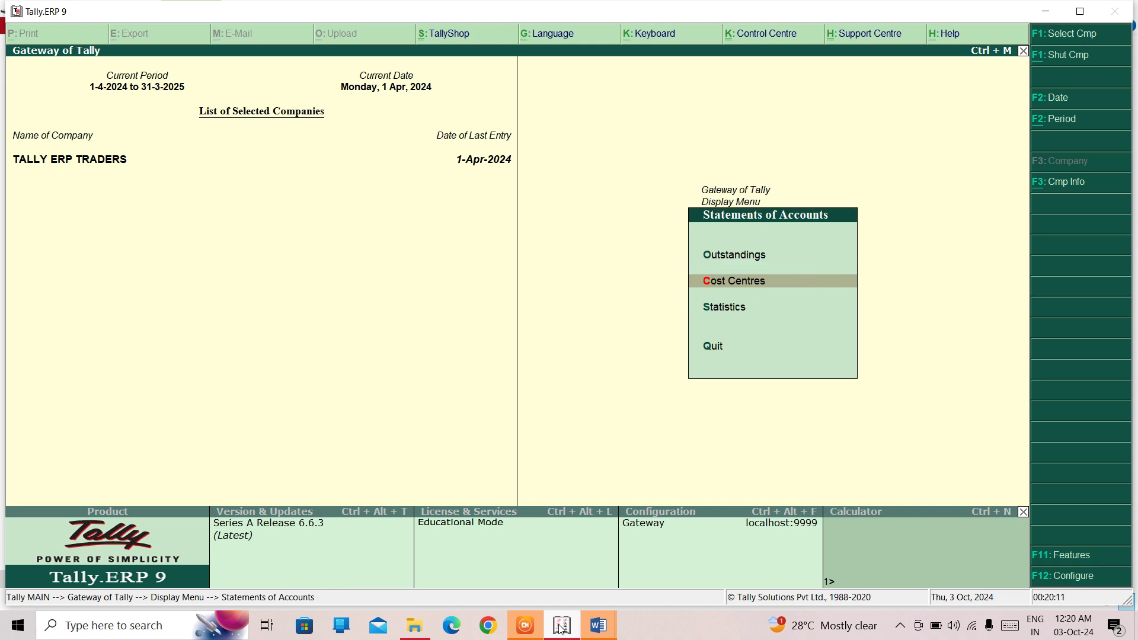
{"action": "key", "text": "Escape"}
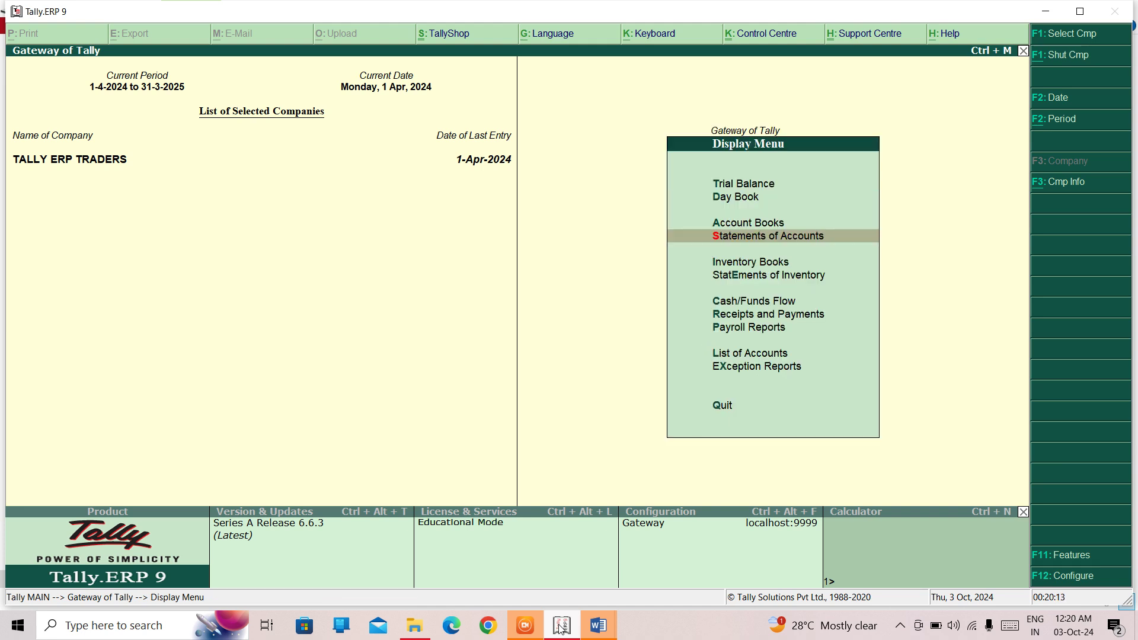
{"action": "key", "text": "Escape"}
{"action": "key", "text": "Up"}
{"action": "key", "text": "Up"}
{"action": "key", "text": "Up"}
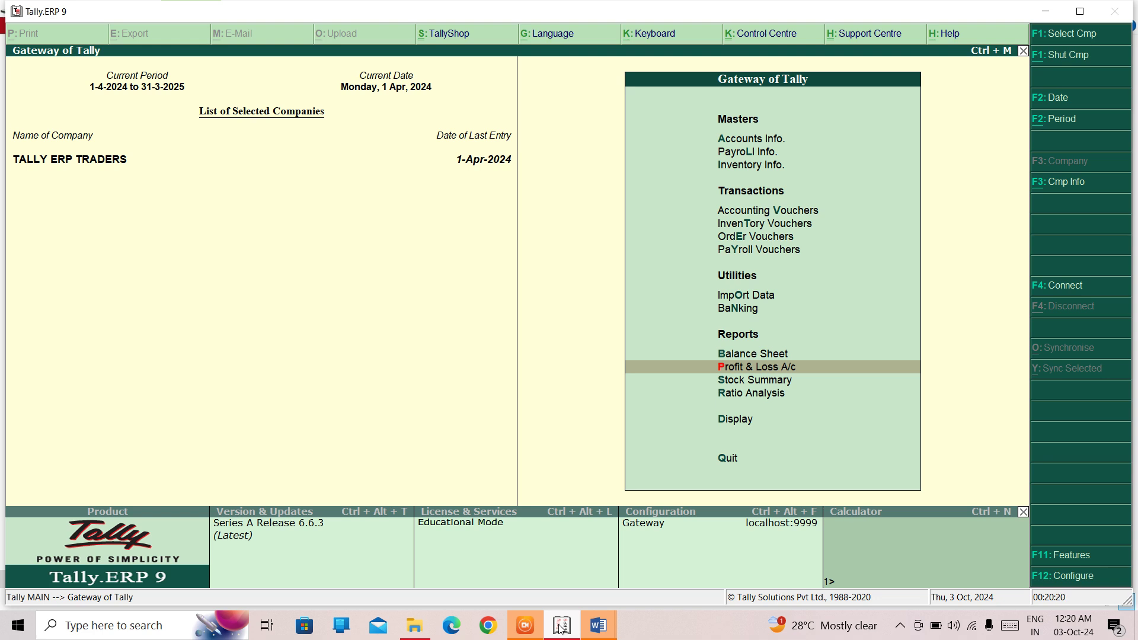
{"action": "key", "text": "Up"}
{"action": "key", "text": "Up"}
{"action": "key", "text": "Up"}
{"action": "key", "text": "Up"}
{"action": "key", "text": "Up"}
{"action": "key", "text": "Up"}
{"action": "key", "text": "Up"}
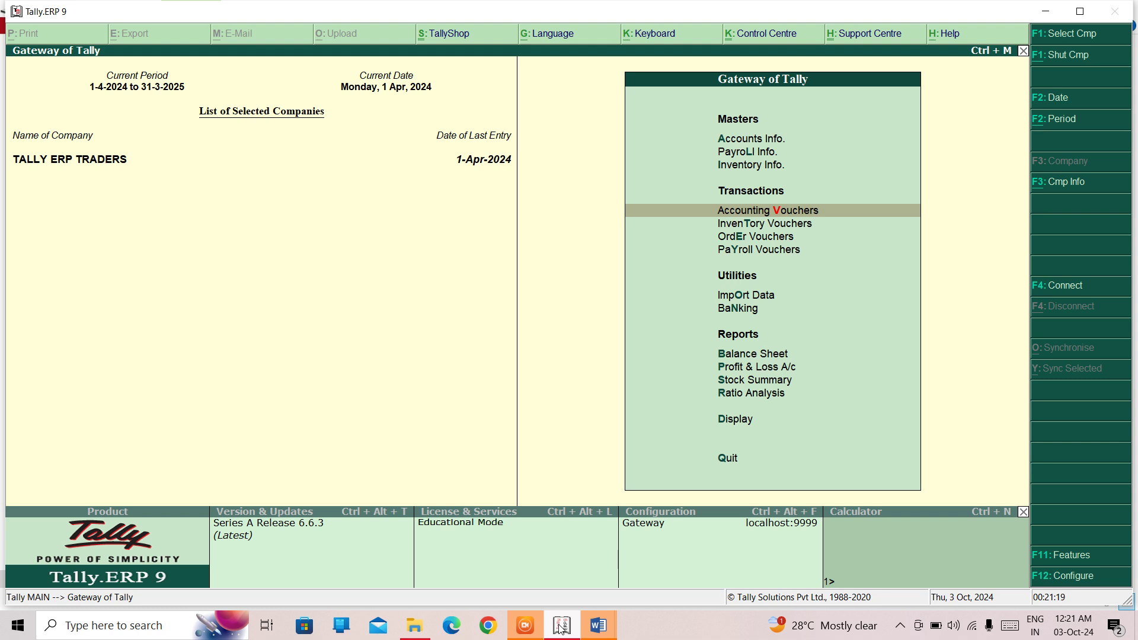
- Switch to the TALLY ERP 9 NOTES document in Word and add blank lines after the activity-based cost centre item, reaching onto a new page
{"action": "mouse_move", "coordinate": [608, 627]}
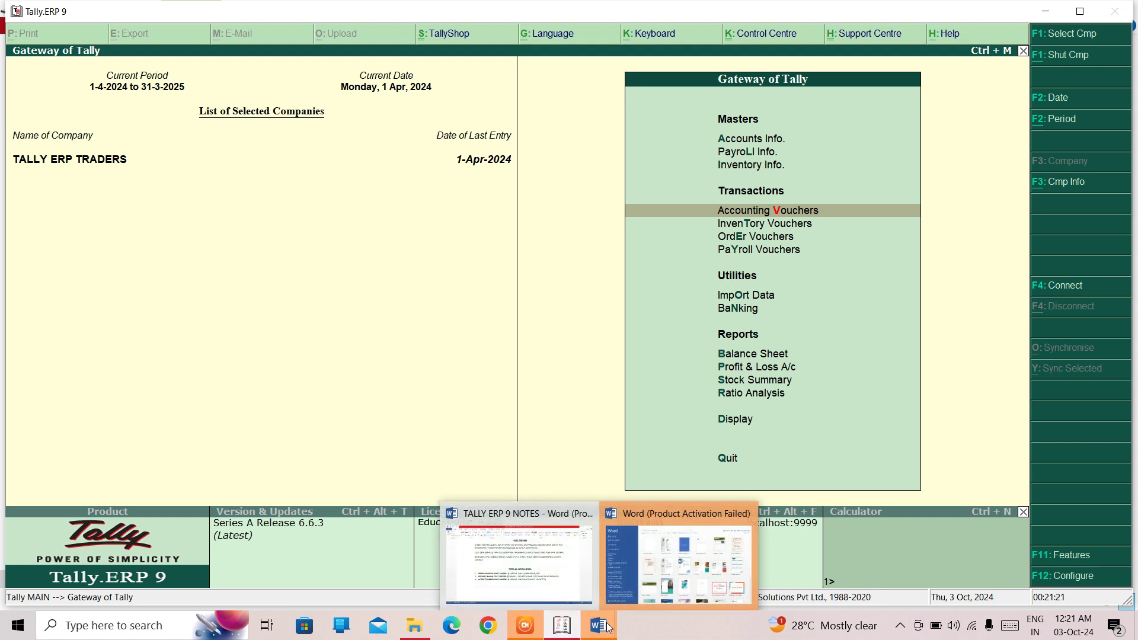
{"action": "left_click", "coordinate": [545, 535]}
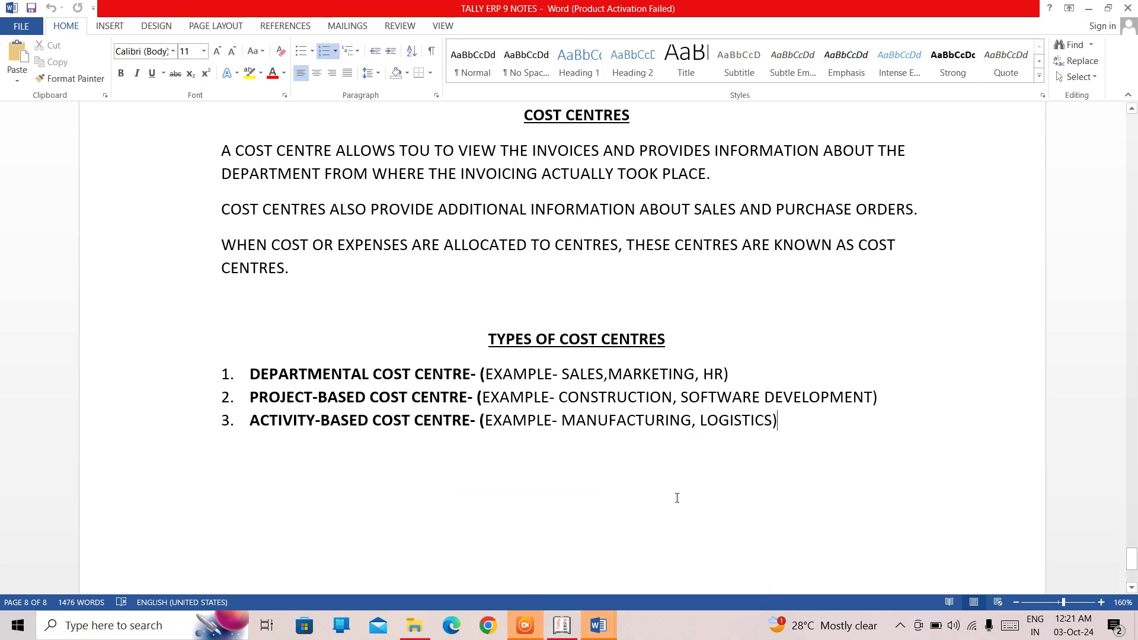
{"action": "key", "text": "Return"}
{"action": "key", "text": "Return"}
{"action": "key", "text": "Return"}
{"action": "key", "text": "Return"}
{"action": "key", "text": "Return"}
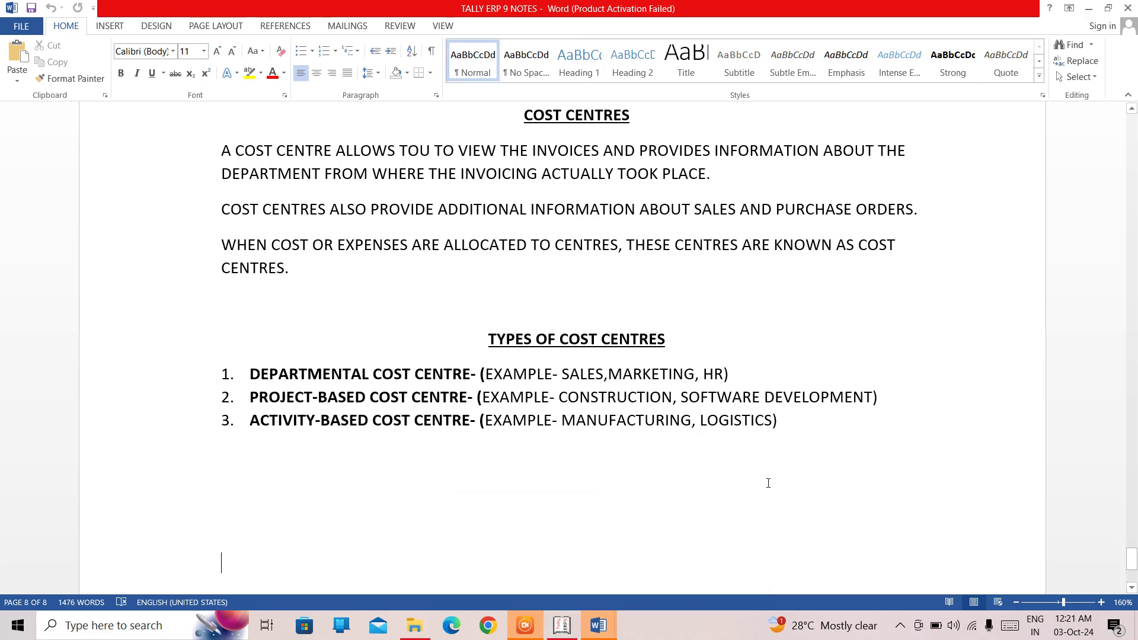
{"action": "key", "text": "Return"}
{"action": "key", "text": "Return"}
{"action": "key", "text": "Return"}
{"action": "key", "text": "Return"}
{"action": "key", "text": "Return"}
{"action": "key", "text": "Return"}
{"action": "key", "text": "Return"}
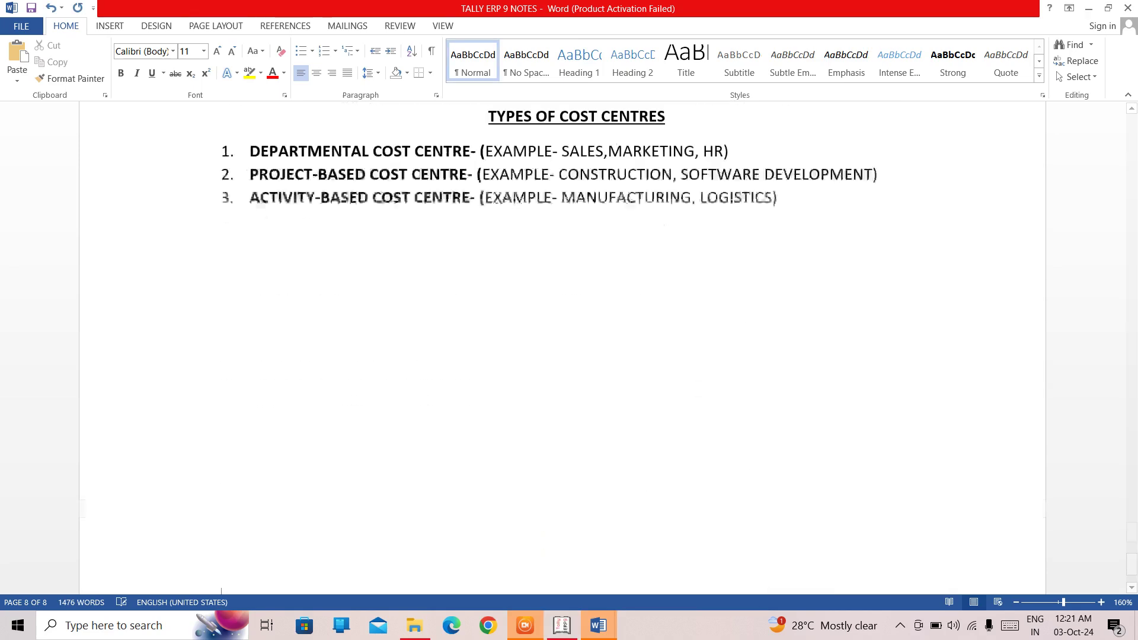
{"action": "key", "text": "Return"}
{"action": "key", "text": "Return"}
{"action": "key", "text": "Return"}
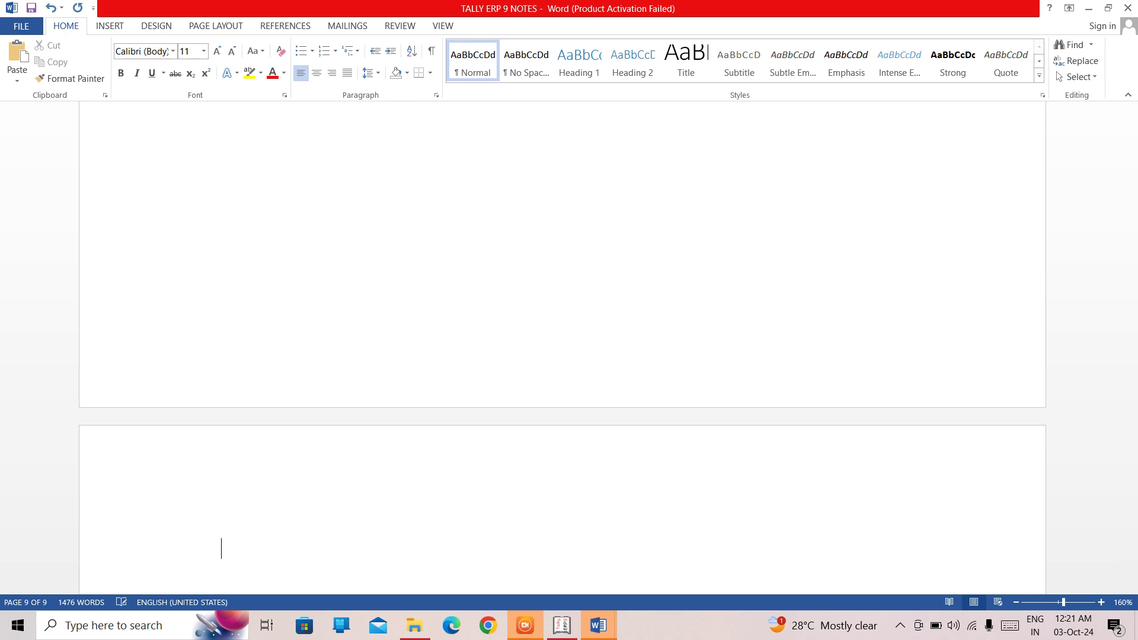
- Write the bold, underlined, centred heading "WHAT IS BUDGET?" on the first line below the list of cost centre types
{"action": "key", "text": "Up"}
{"action": "key", "text": "Up"}
{"action": "key", "text": "Up"}
{"action": "key", "text": "Up"}
{"action": "key", "text": "Up"}
{"action": "key", "text": "Up"}
{"action": "key", "text": "Up"}
{"action": "key", "text": "Up"}
{"action": "key", "text": "Up"}
{"action": "key", "text": "Up"}
{"action": "key", "text": "Up"}
{"action": "key", "text": "Up"}
{"action": "key", "text": "Up"}
{"action": "key", "text": "Up"}
{"action": "key", "text": "Up"}
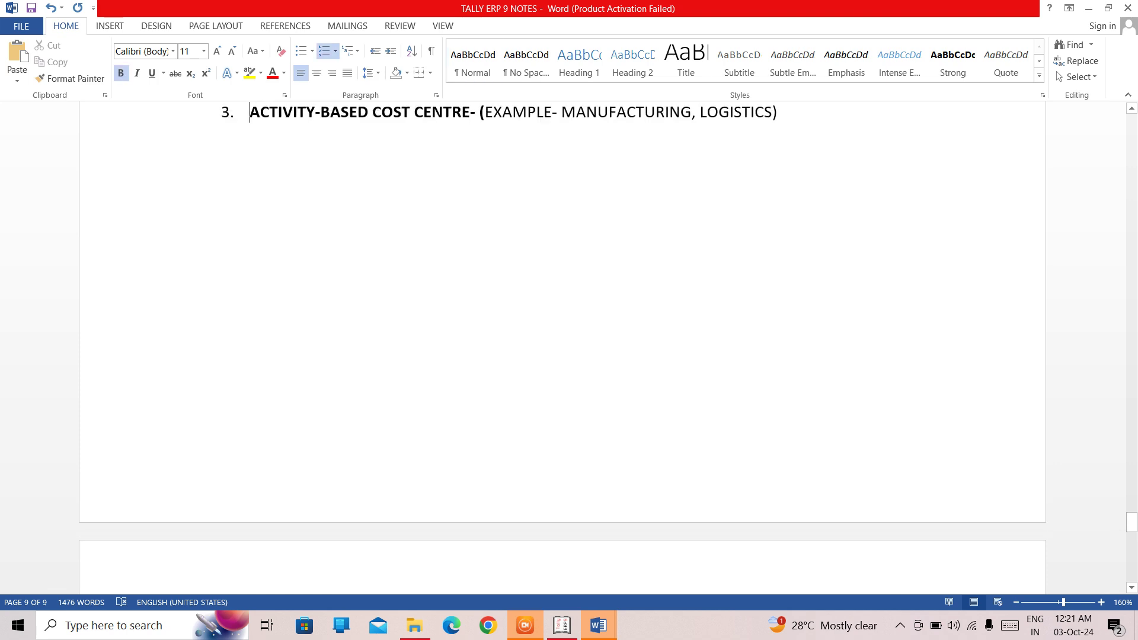
{"action": "key", "text": "Down"}
{"action": "key", "text": "ctrl+b"}
{"action": "key", "text": "ctrl+u"}
{"action": "key", "text": "ctrl+e"}
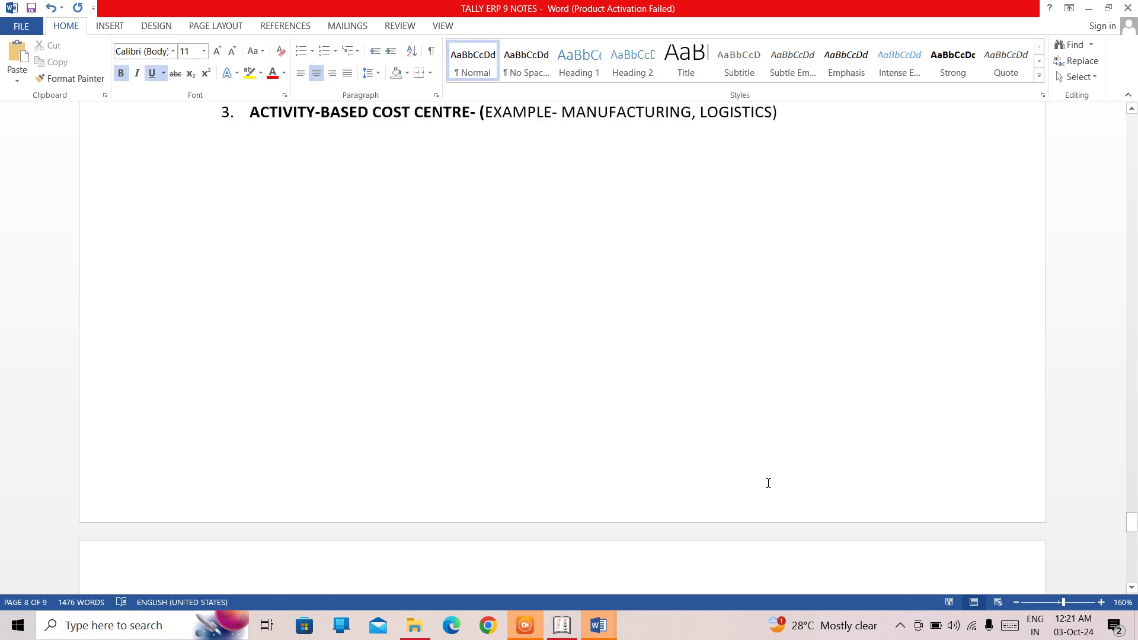
{"action": "type", "text": "WHAT "}
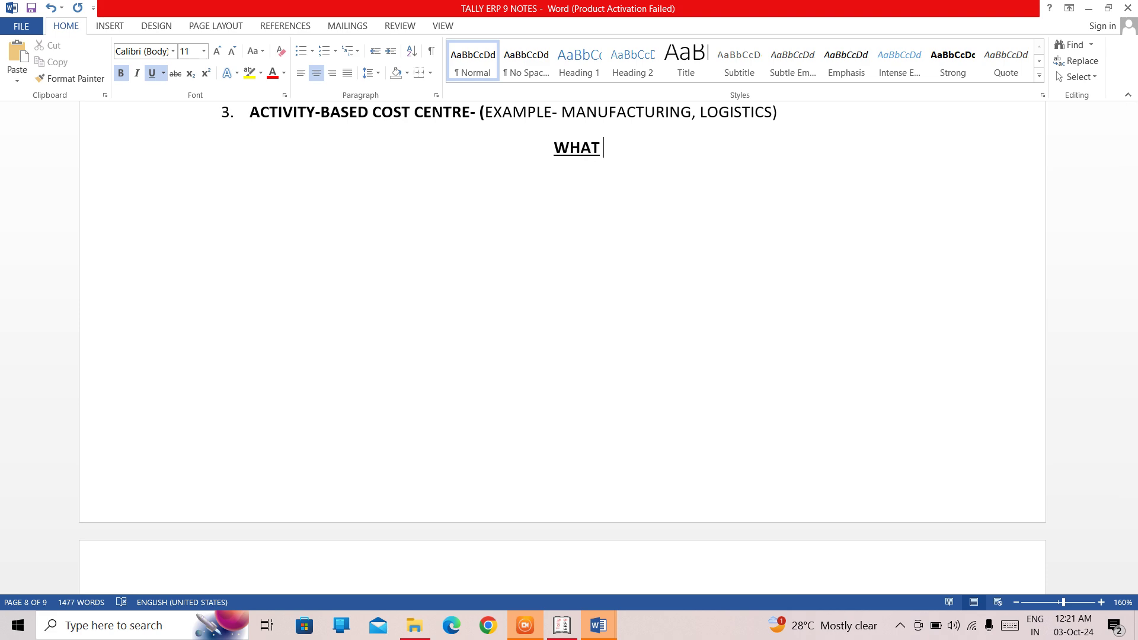
{"action": "type", "text": "ISIS"}
{"action": "key", "text": "BackSpace"}
{"action": "key", "text": "BackSpace"}
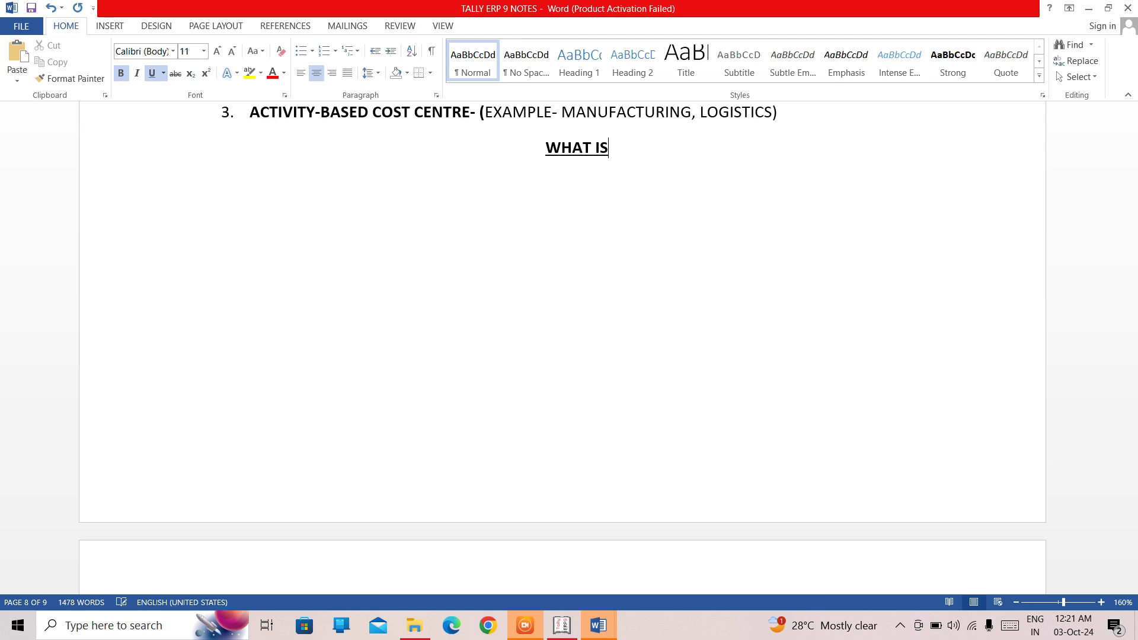
{"action": "type", "text": "BUDGET"}
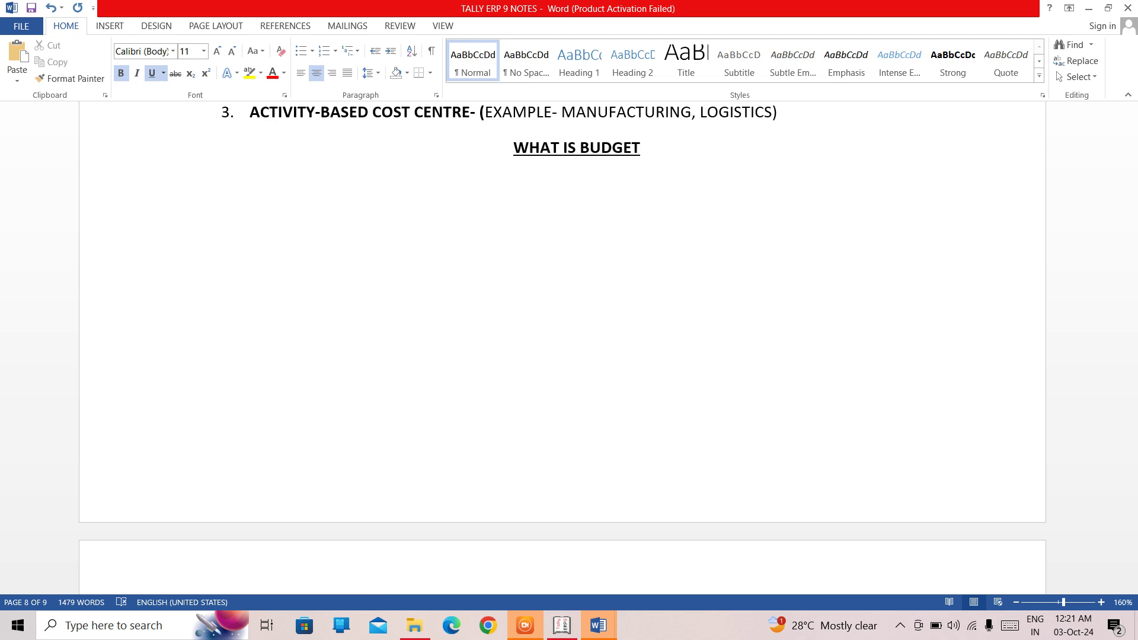
{"action": "type", "text": "?"}
- Begin the definition below the budget heading with "BUDGETING IS THE PROCESS OF CREATING A FINANCIAL PLAN THAT OUTLINES PROJECTED INCOME"
{"action": "left_click", "coordinate": [768, 483]}
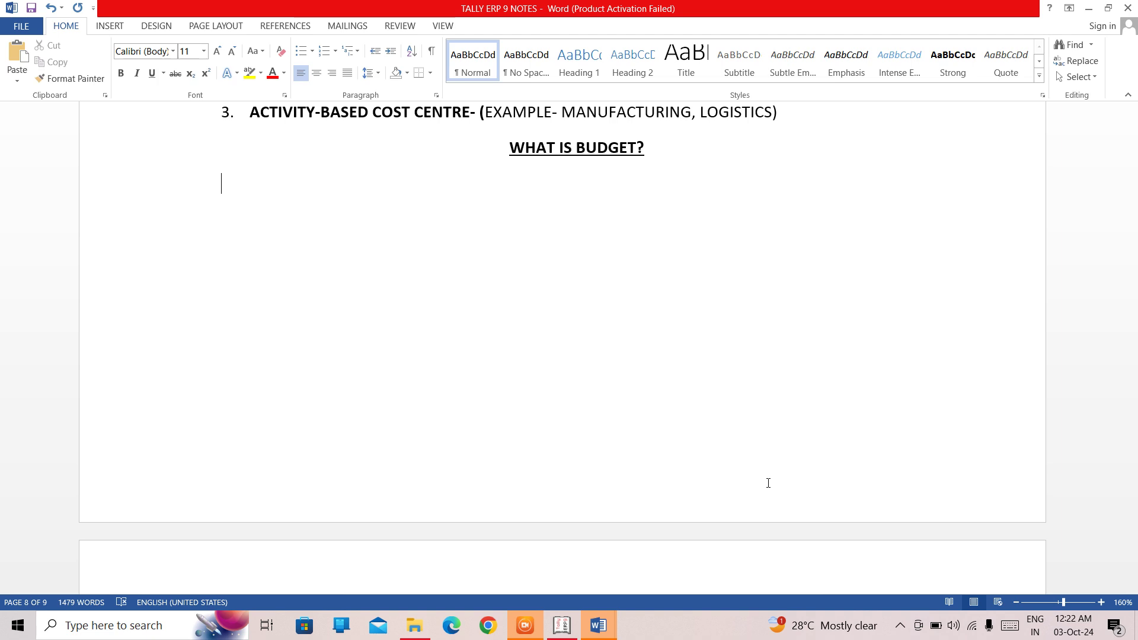
{"action": "type", "text": "BUDGETI"}
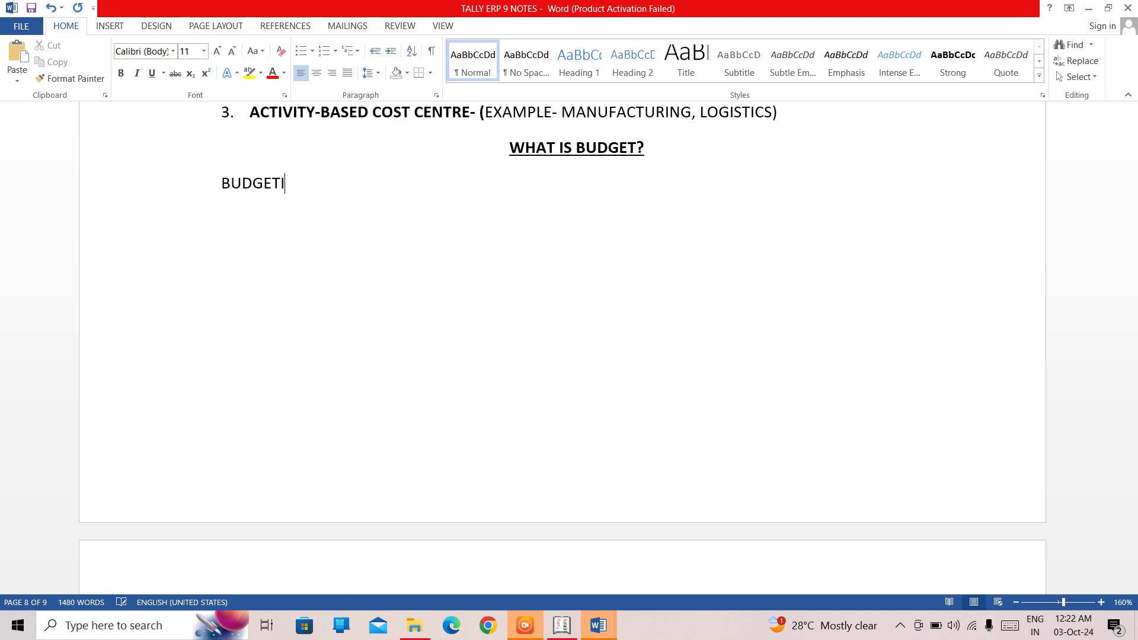
{"action": "type", "text": "NG IS THE PROCE"}
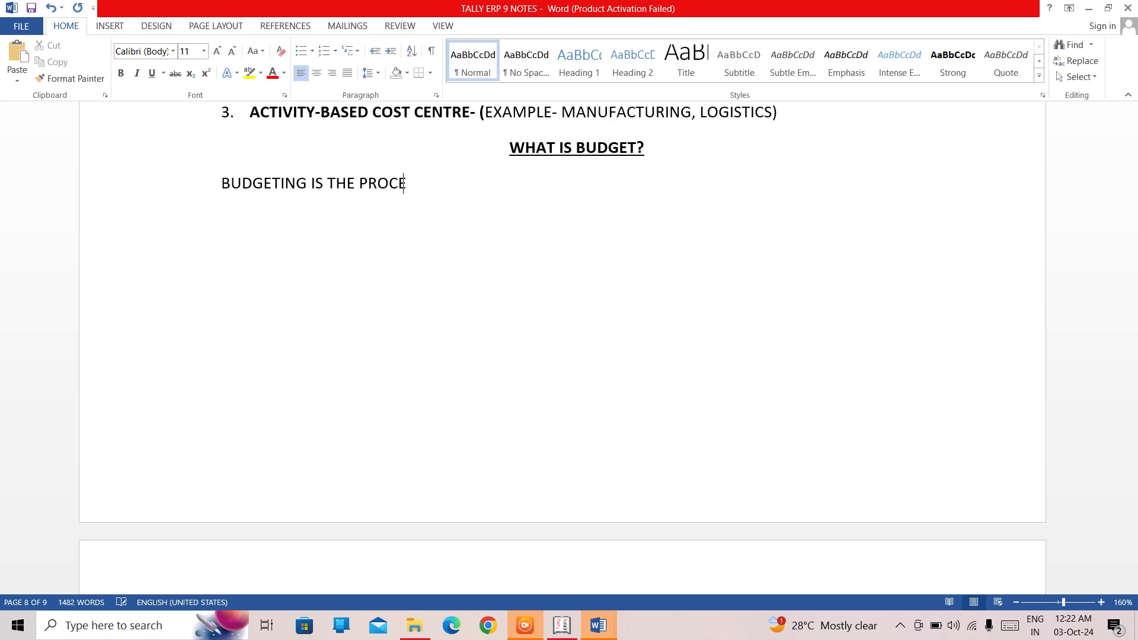
{"action": "type", "text": "SS OF CREATING"}
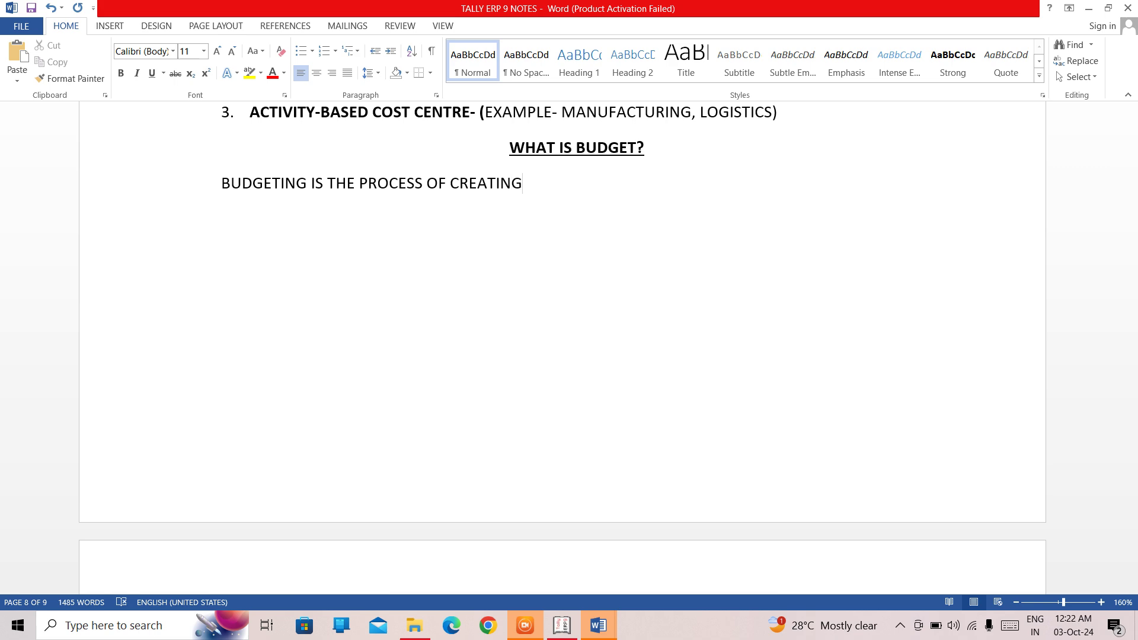
{"action": "type", "text": "  A FIN"}
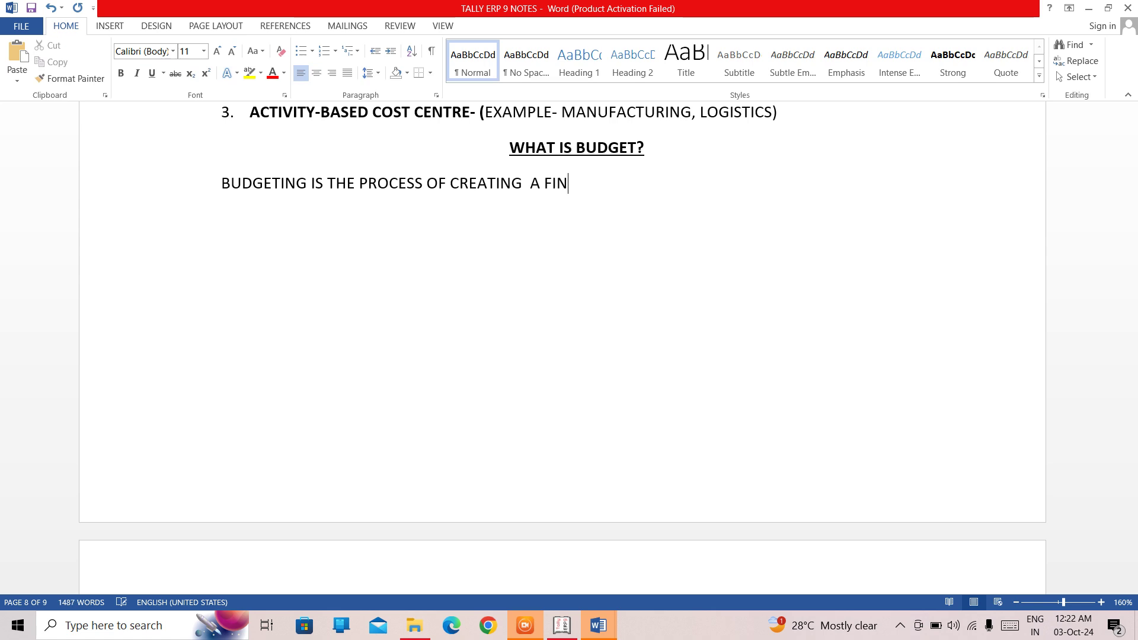
{"action": "type", "text": "ANCIAO"}
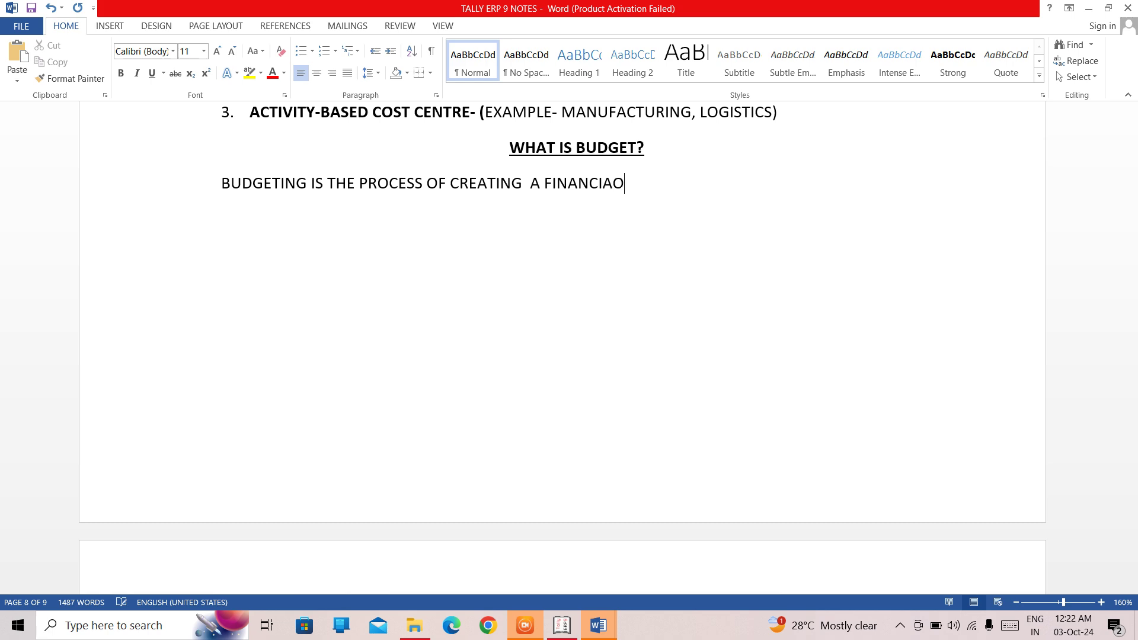
{"action": "key", "text": "BackSpace"}
{"action": "type", "text": "L PLAN THAT OUTLI"}
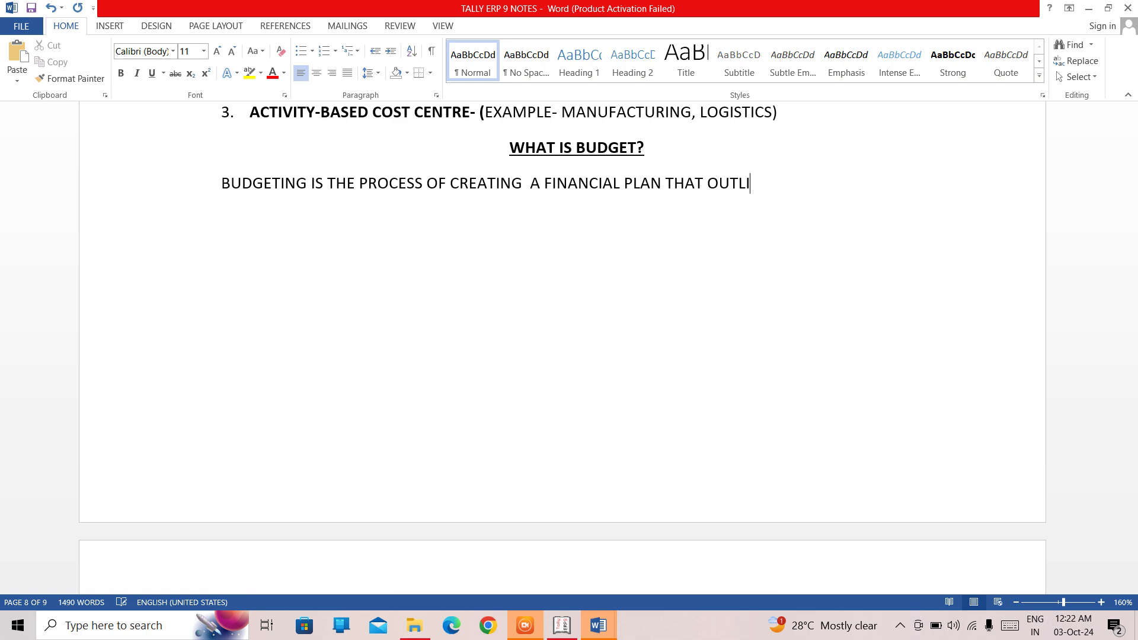
{"action": "type", "text": "NES PROJECTED"}
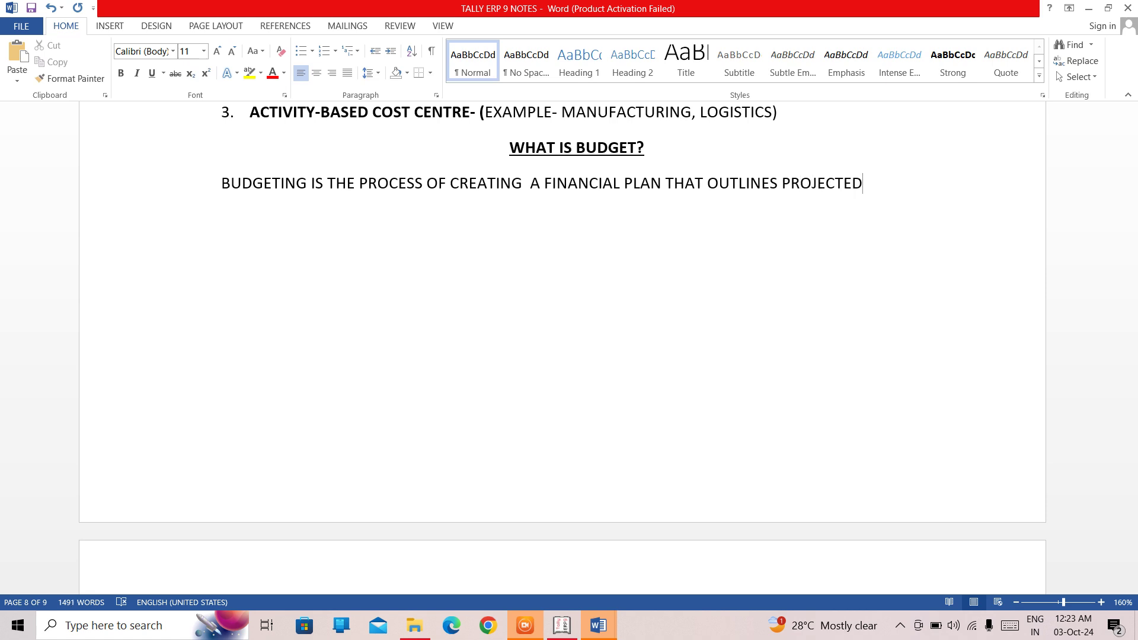
{"action": "type", "text": " INCO"}
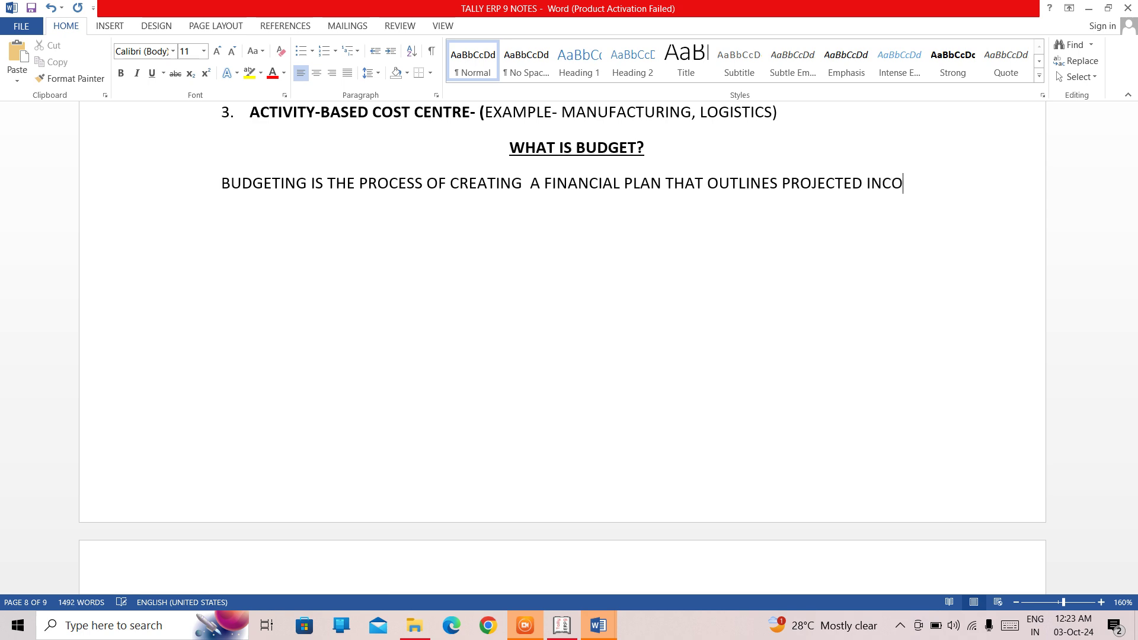
{"action": "type", "text": "ME"}
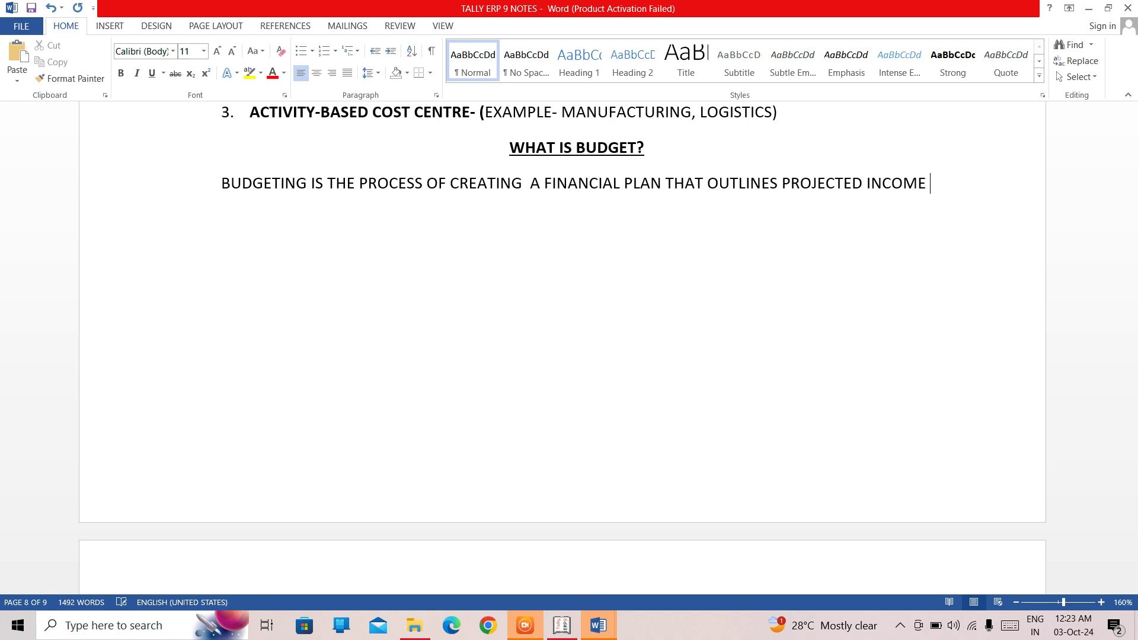
- Continue the budgeting definition with "& EXPENSES OVER A SPECIFIC PERIIOD, TYPICALY"
{"action": "type", "text": " &B E"}
{"action": "key", "text": "BackSpace"}
{"action": "key", "text": "BackSpace"}
{"action": "key", "text": "BackSpace"}
{"action": "type", "text": "EXPENSES OV"}
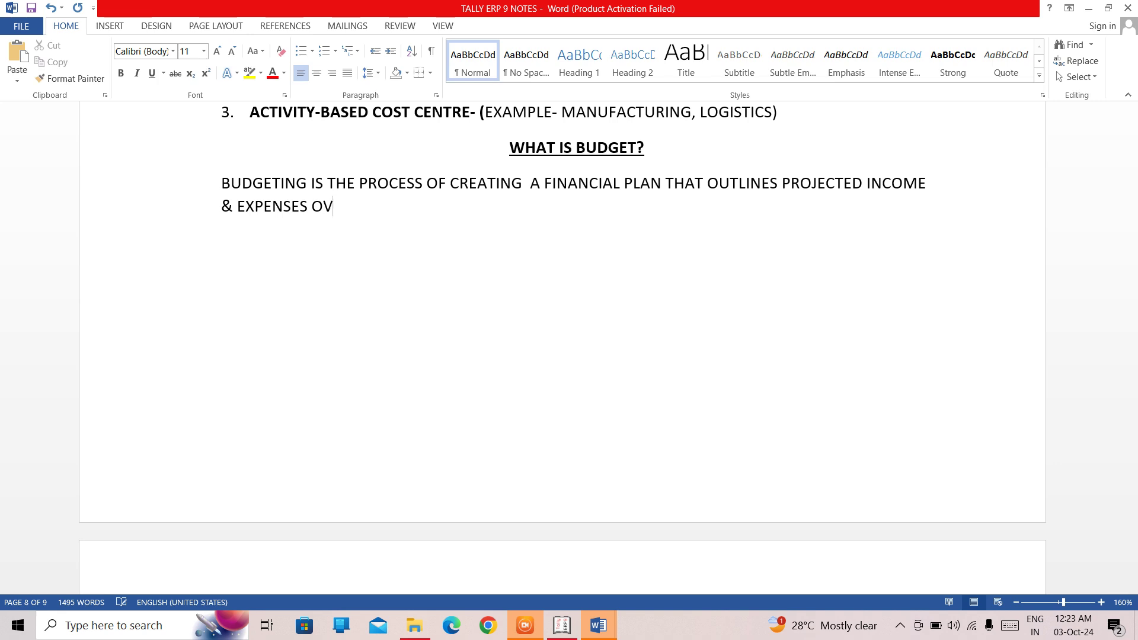
{"action": "type", "text": "ER A SPECTI"}
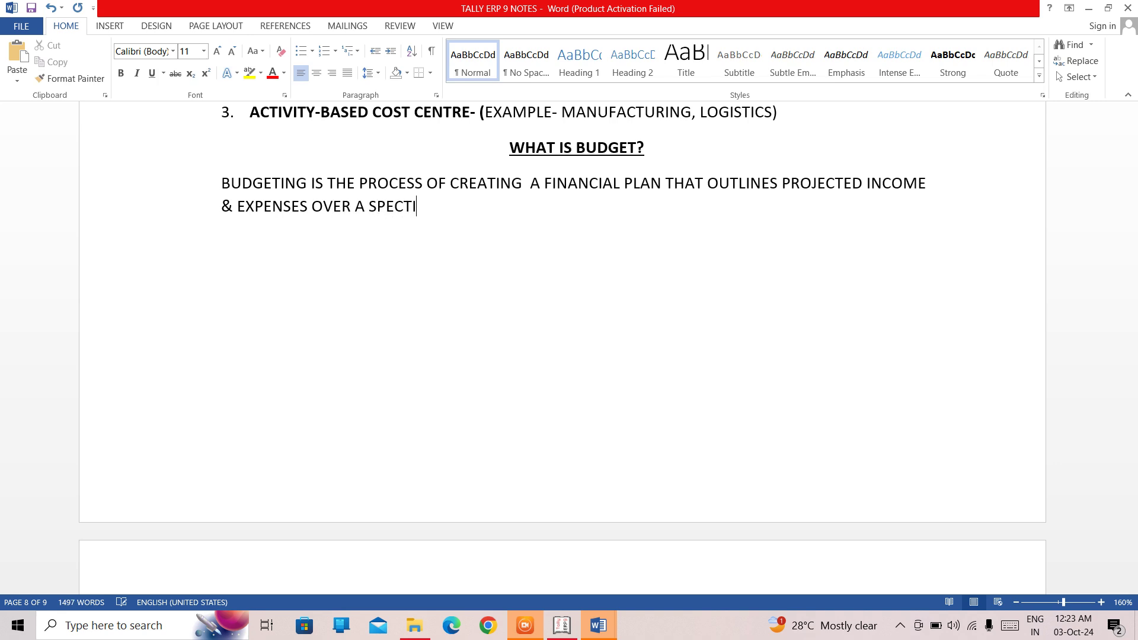
{"action": "key", "text": "BackSpace"}
{"action": "type", "text": "IFIC PERIIO"}
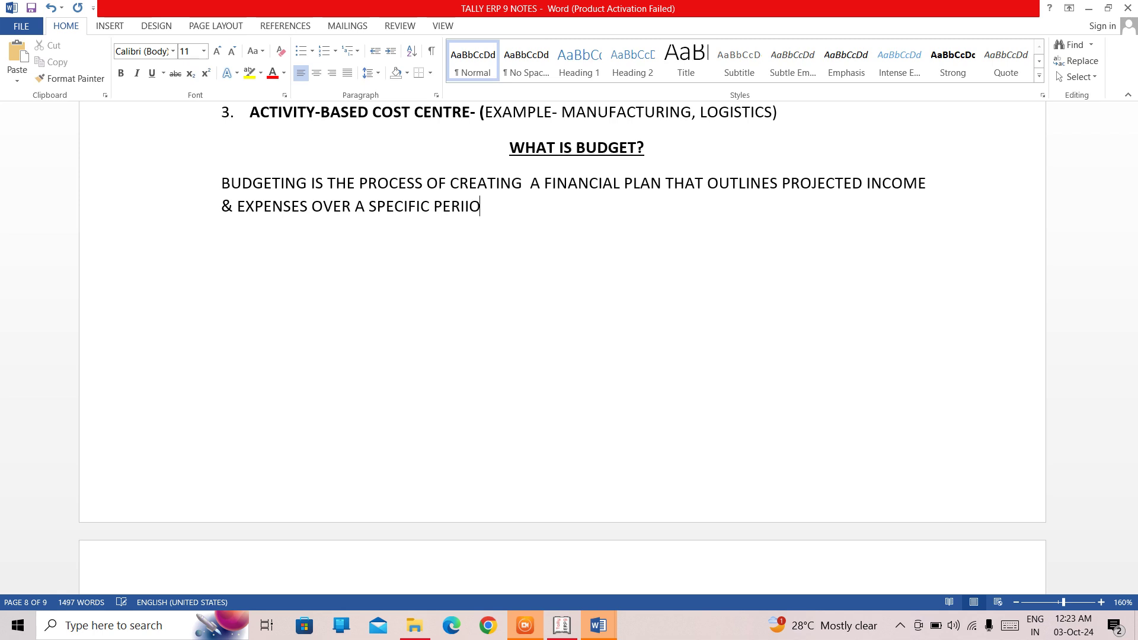
{"action": "type", "text": "D, TYPICALY"}
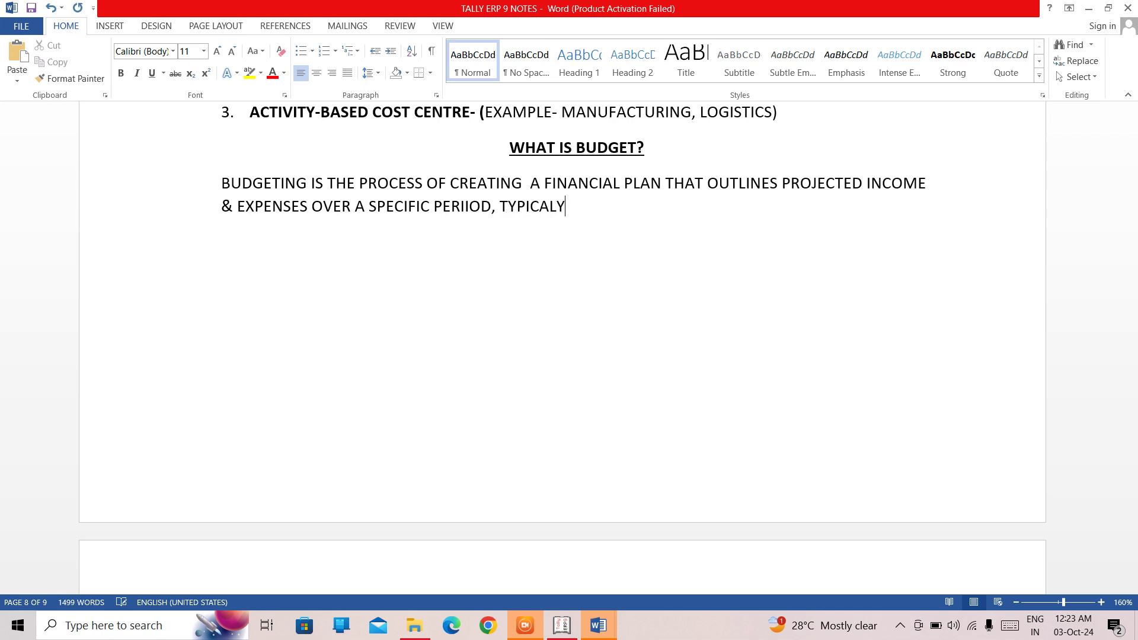
- Correct TYPICALY to TYPICALLY and end the definition with "A MONTH, QUARTER, OR YEAR."
{"action": "key", "text": "Left"}
{"action": "key", "text": "Left"}
{"action": "key", "text": "Left"}
{"action": "key", "text": "Left"}
{"action": "type", "text": "P"}
{"action": "key", "text": "BackSpace"}
{"action": "key", "text": "Right"}
{"action": "key", "text": "Right"}
{"action": "key", "text": "Right"}
{"action": "type", "text": "L"}
{"action": "key", "text": "Right"}
{"action": "type", "text": "A MONTH, QUARTER"}
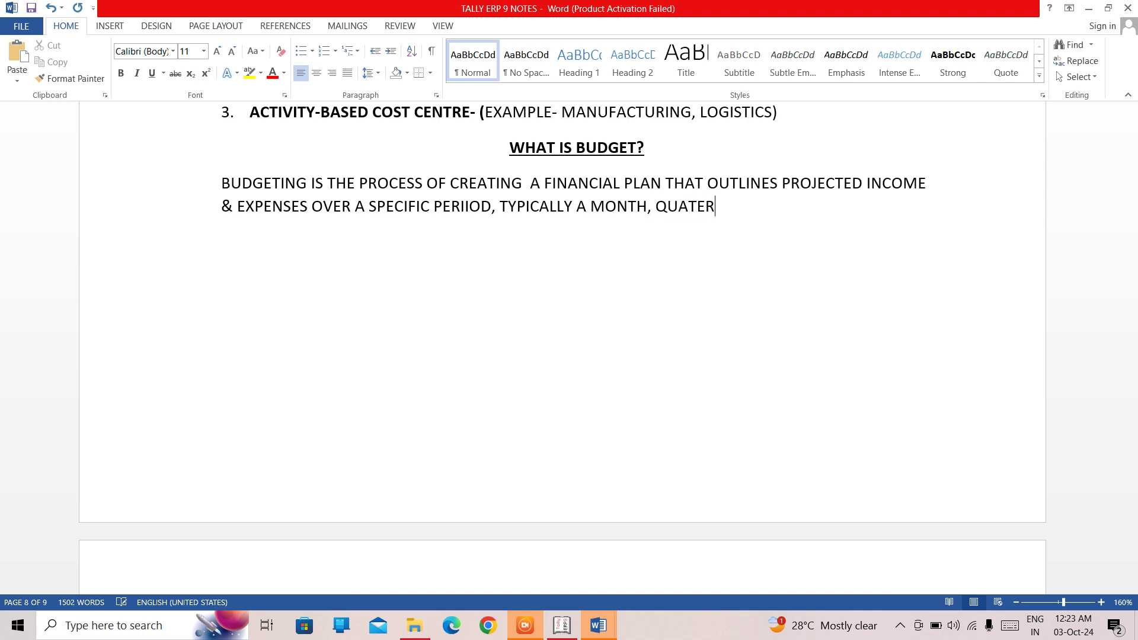
{"action": "type", "text": ", OR YEAR."}
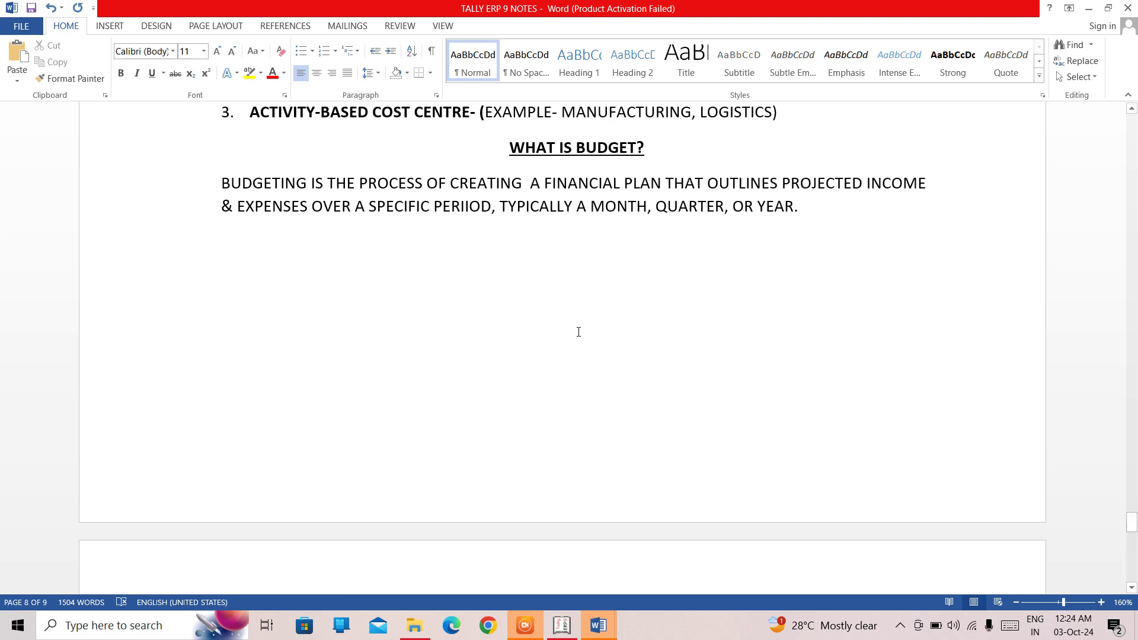
- Delete the extra I in PERIIOD and the extra space after CREATING in the budgeting definition
{"action": "left_click", "coordinate": [468, 206]}
{"action": "key", "text": "BackSpace"}
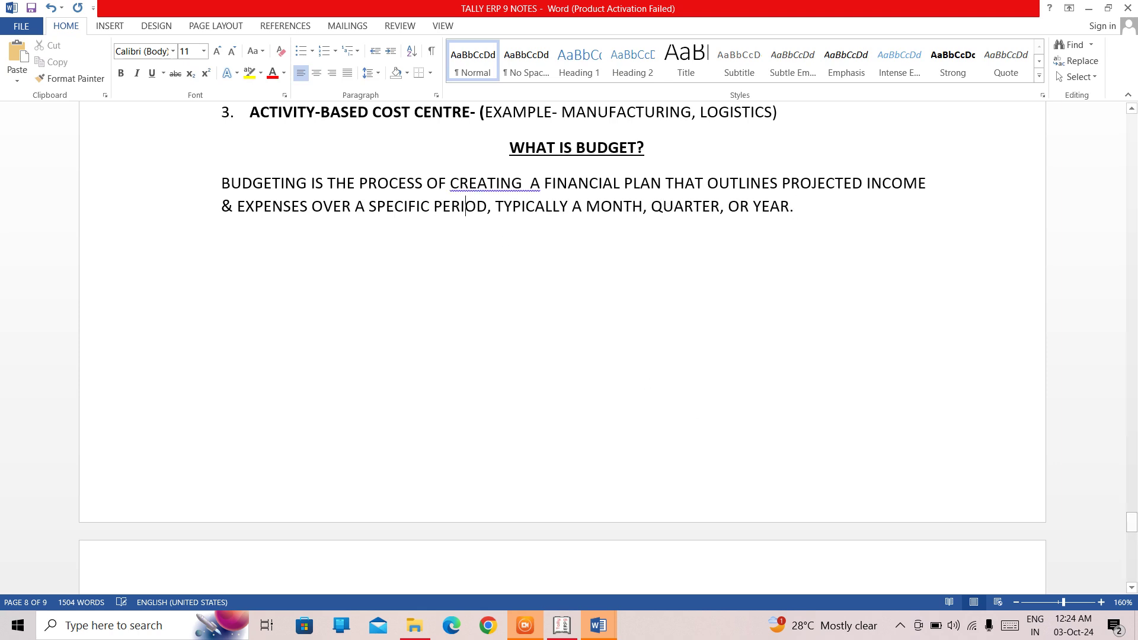
{"action": "key", "text": "Right"}
{"action": "key", "text": "Right"}
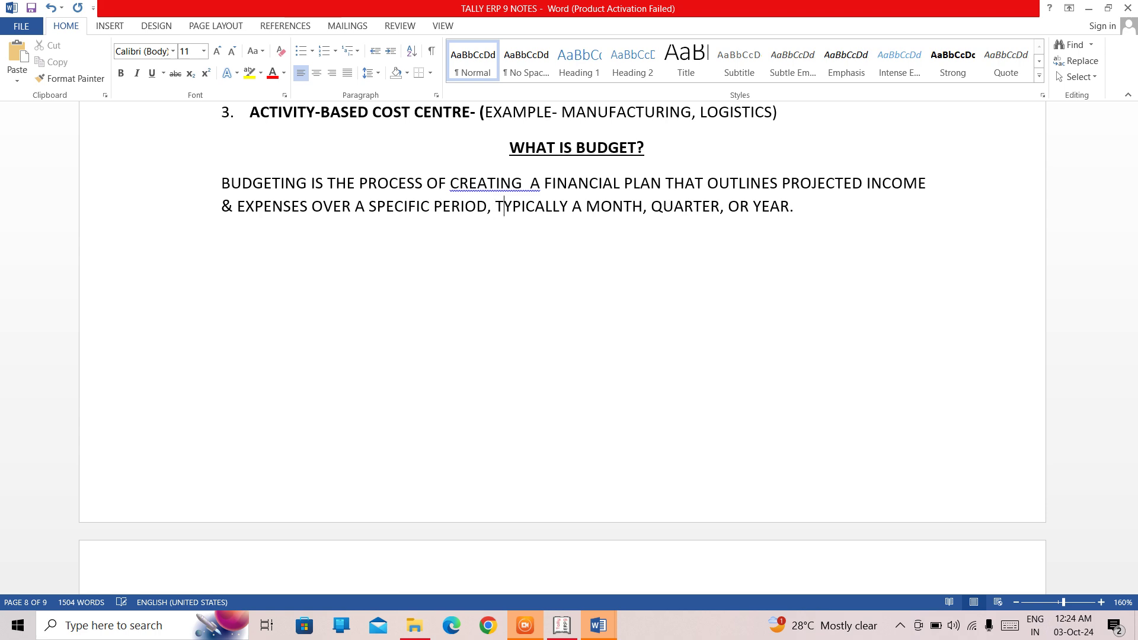
{"action": "left_click", "coordinate": [525, 183]}
{"action": "key", "text": "BackSpace"}
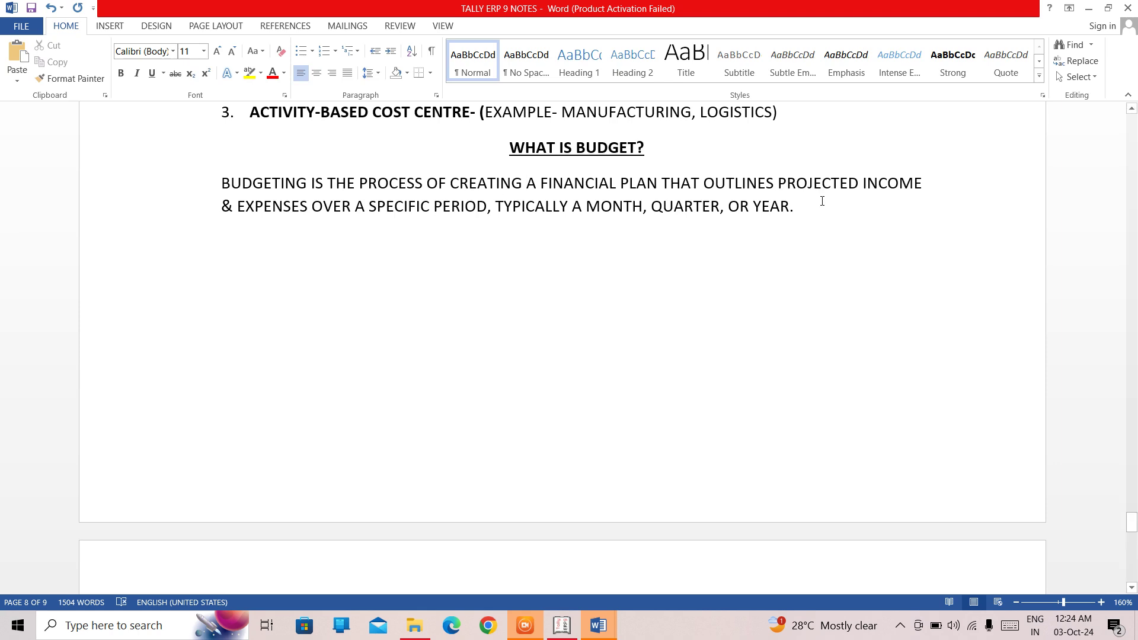
- Select the words MONTH, QUARTER and YEAR in the definition one after another
{"action": "double_click", "coordinate": [614, 207]}
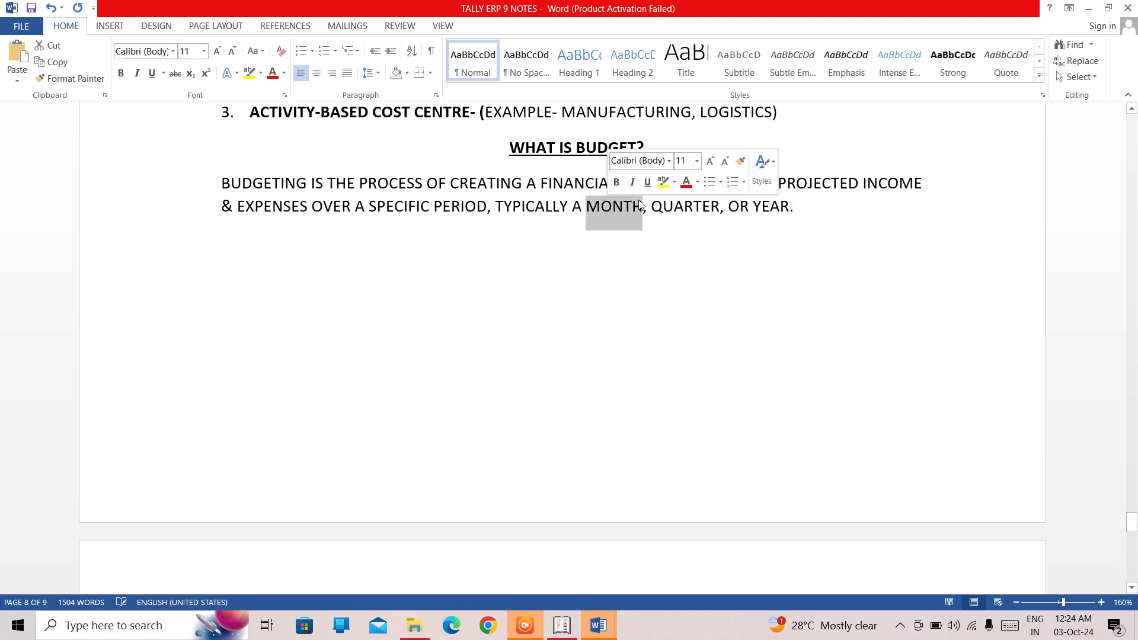
{"action": "double_click", "coordinate": [689, 206]}
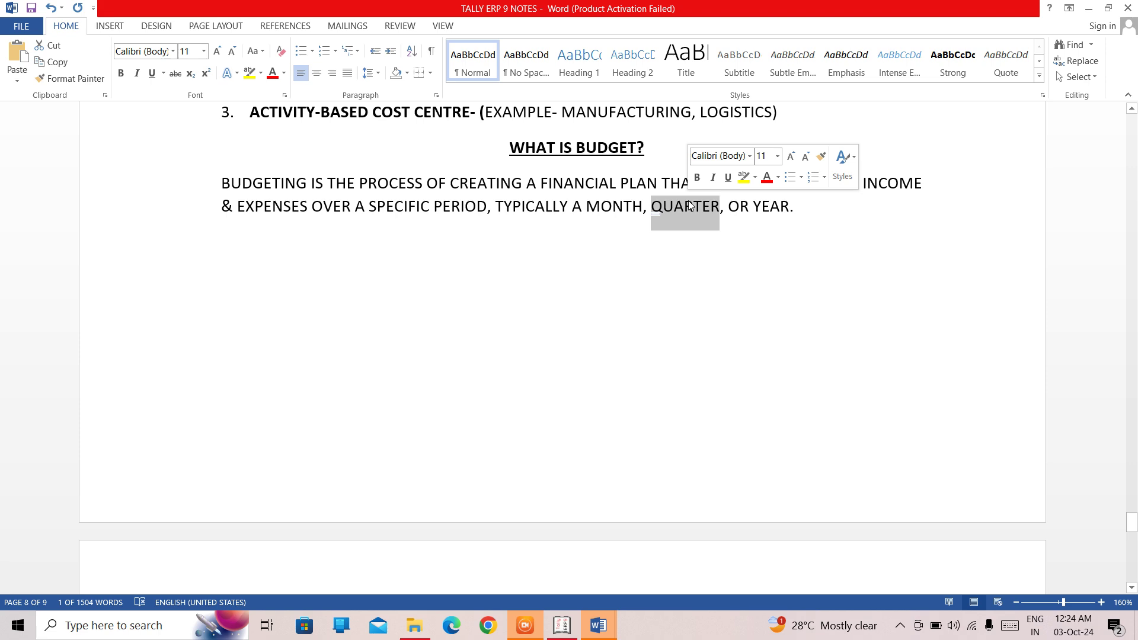
{"action": "double_click", "coordinate": [770, 205]}
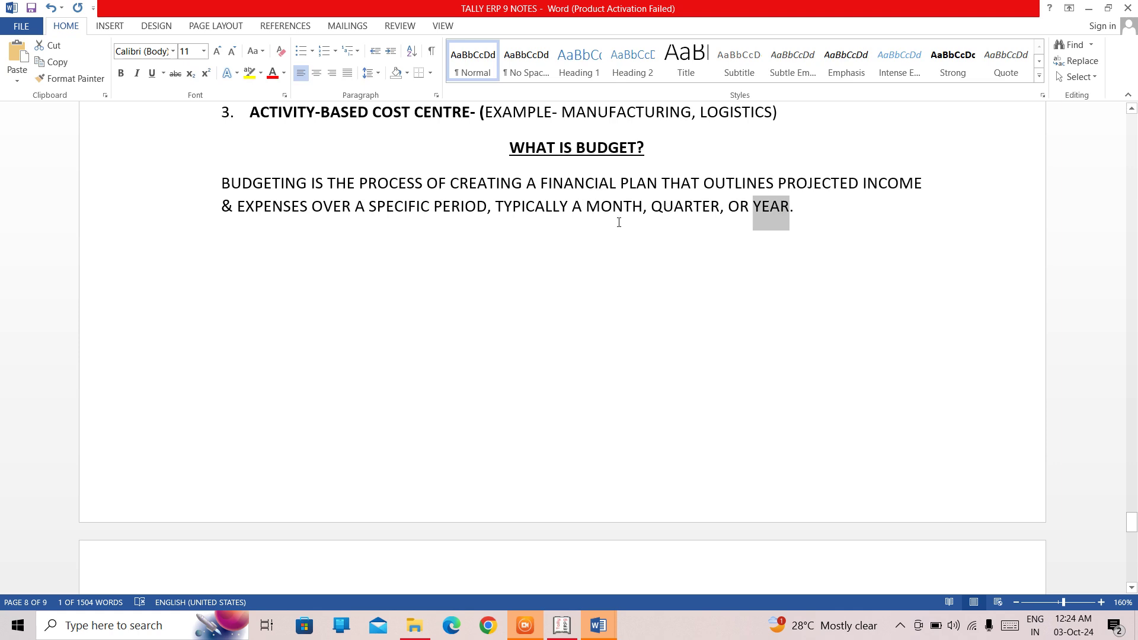
- Add the line "USES OF BUDGETING-----" below the definition and start a new line under it
{"action": "left_click", "coordinate": [807, 220]}
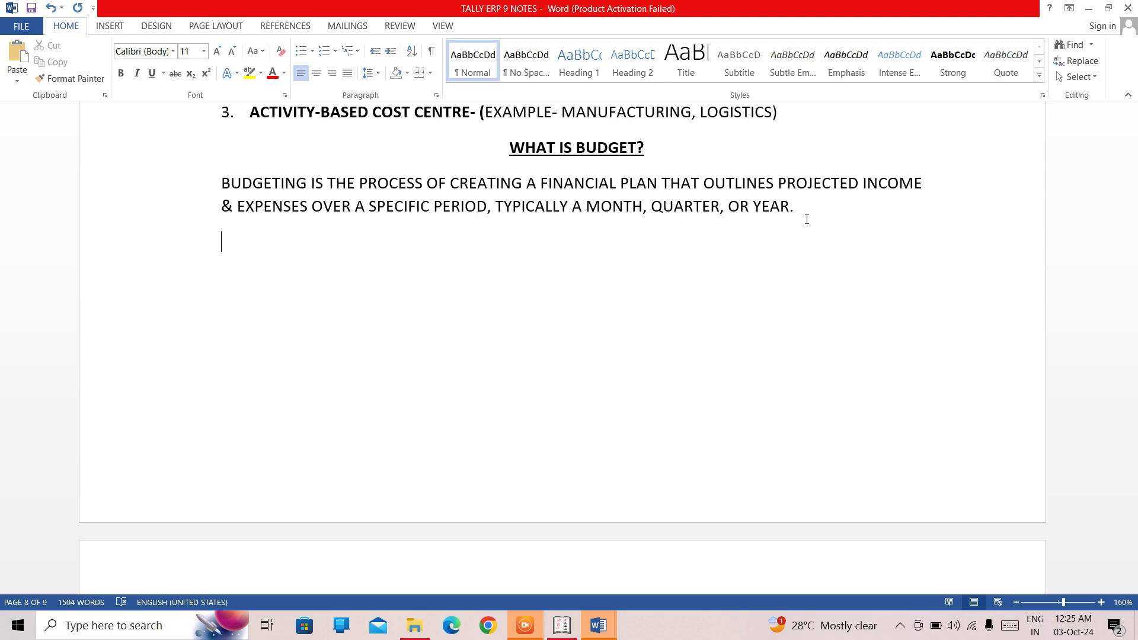
{"action": "type", "text": "USES OF BUDGER"}
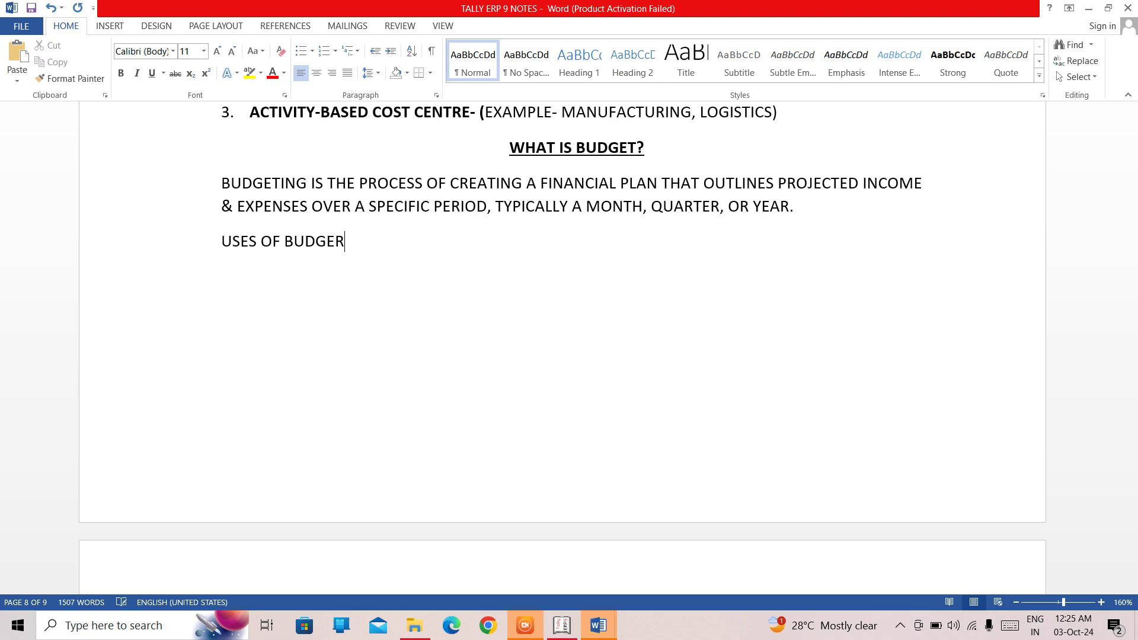
{"action": "type", "text": "TING"}
{"action": "key", "text": "Left"}
{"action": "key", "text": "BackSpace"}
{"action": "key", "text": "Right"}
{"action": "key", "text": "Right"}
{"action": "key", "text": "Right"}
{"action": "key", "text": "Right"}
{"action": "key", "text": "Return"}
{"action": "key", "text": "BackSpace"}
{"action": "type", "text": "-----"}
{"action": "key", "text": "Return"}
- Create a numbered list with the items FINANCIAL PLANNING & CONTROL, RESOURCE ALLOCATION and PERFORMANCE EVALUATION
{"action": "type", "text": "1."}
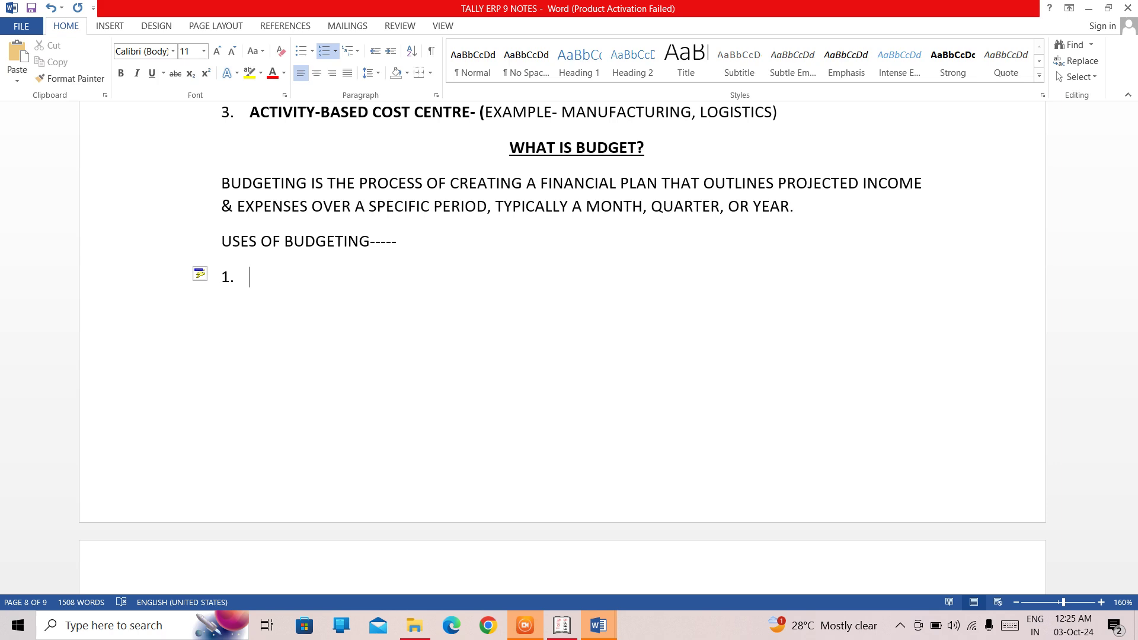
{"action": "type", "text": " FINANCIAL PLANNING "}
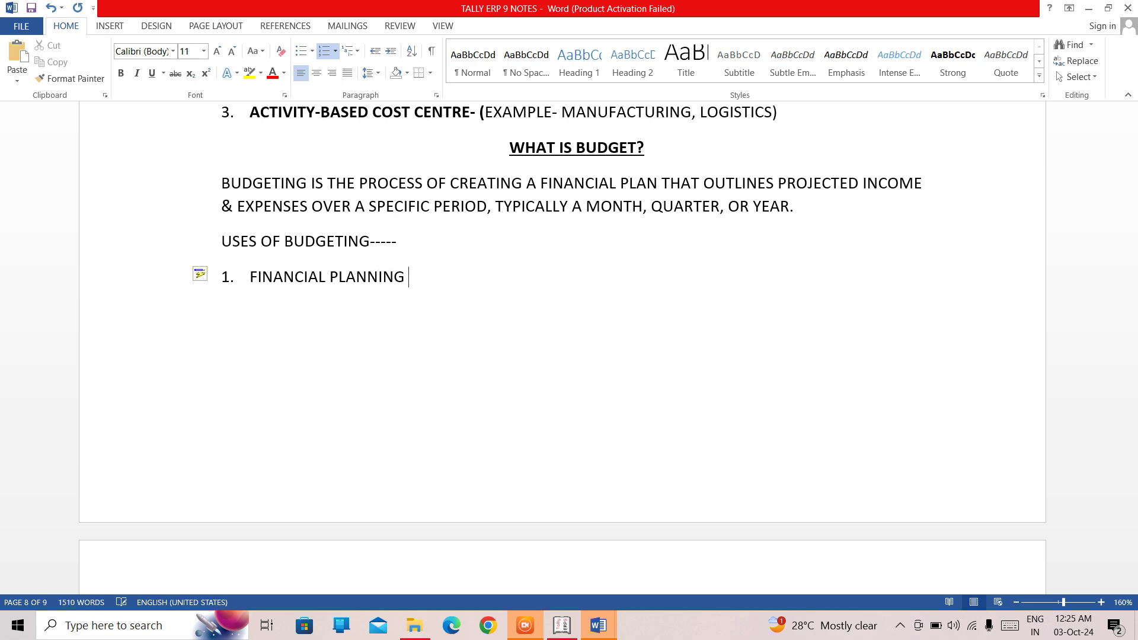
{"action": "type", "text": "& CONTROL"}
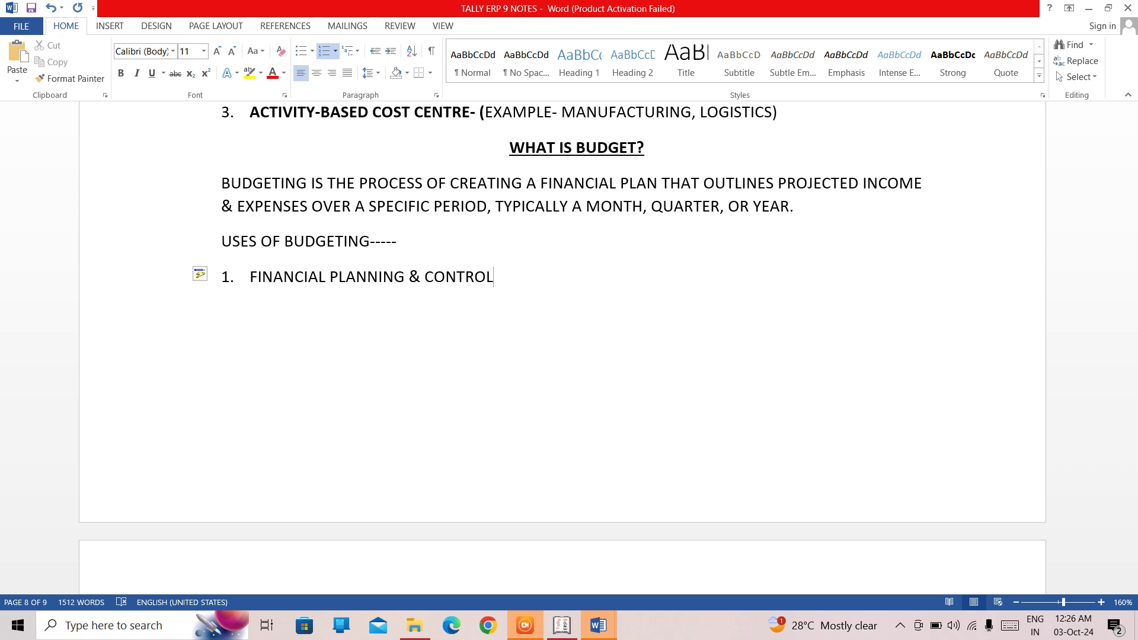
{"action": "key", "text": "Return"}
{"action": "type", "text": "RESO"}
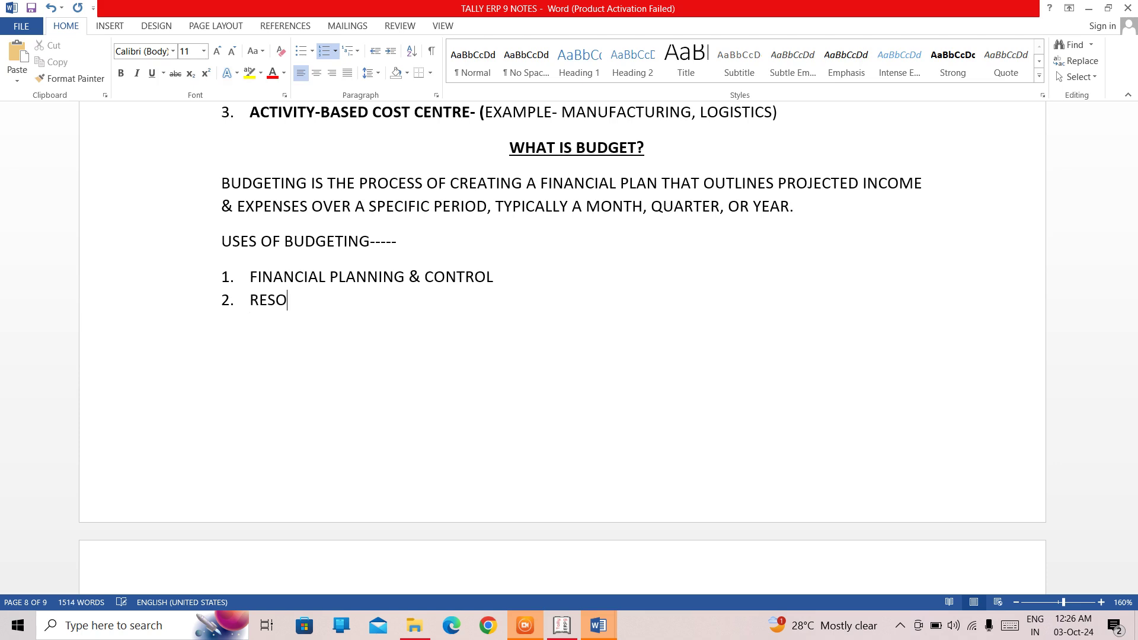
{"action": "type", "text": "URCE ALLOCATION"}
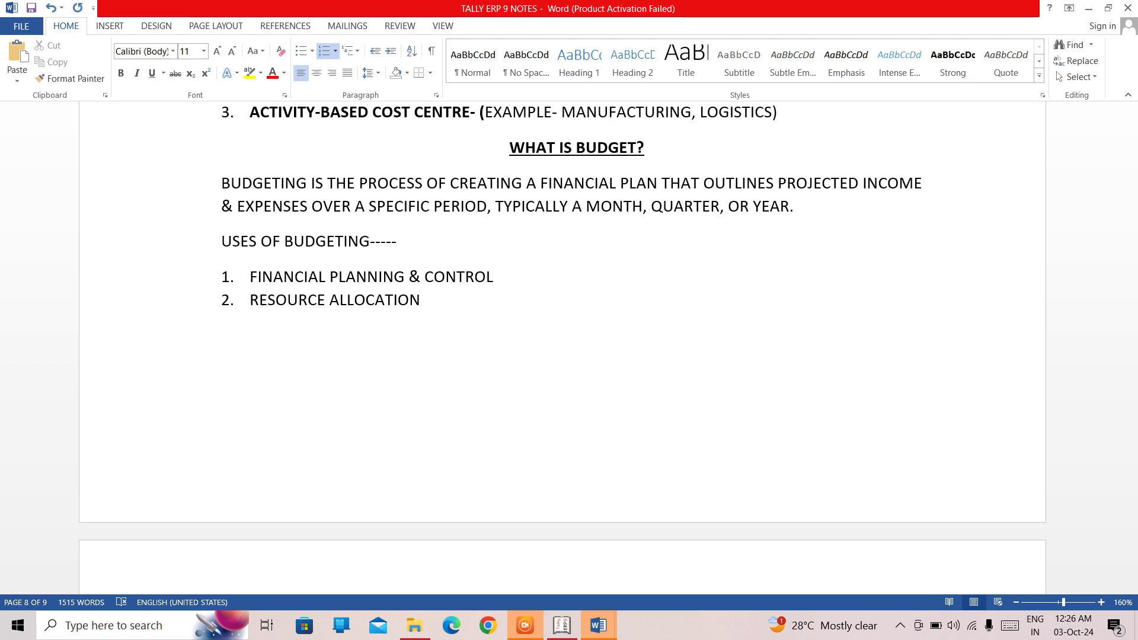
{"action": "key", "text": "Return"}
{"action": "type", "text": "PERFORM"}
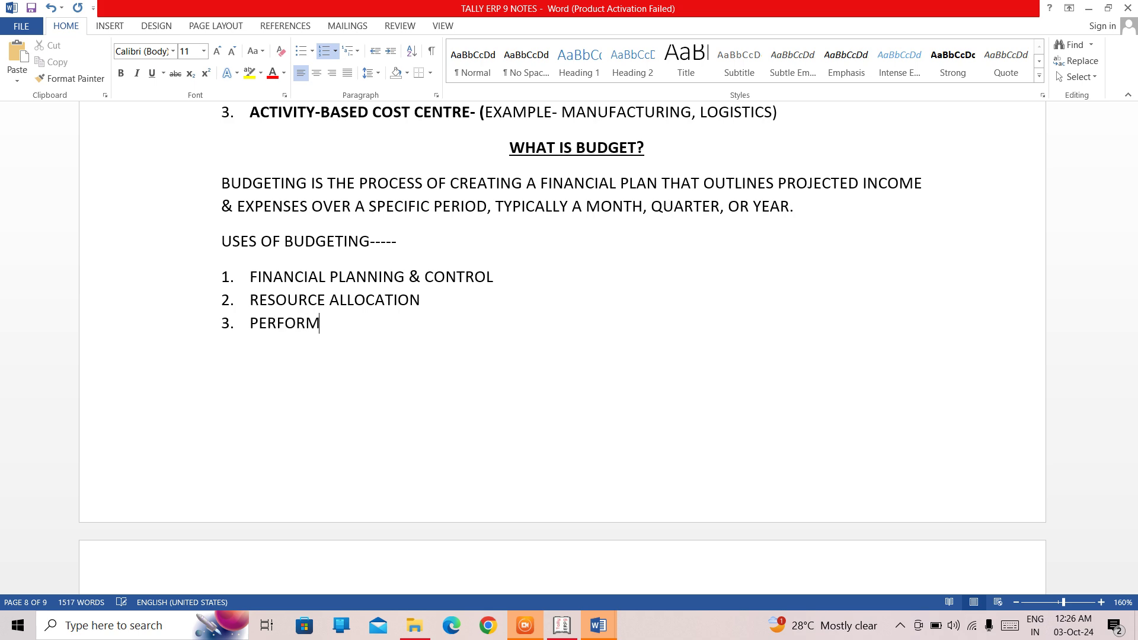
{"action": "type", "text": "ANCE EVALUAT"}
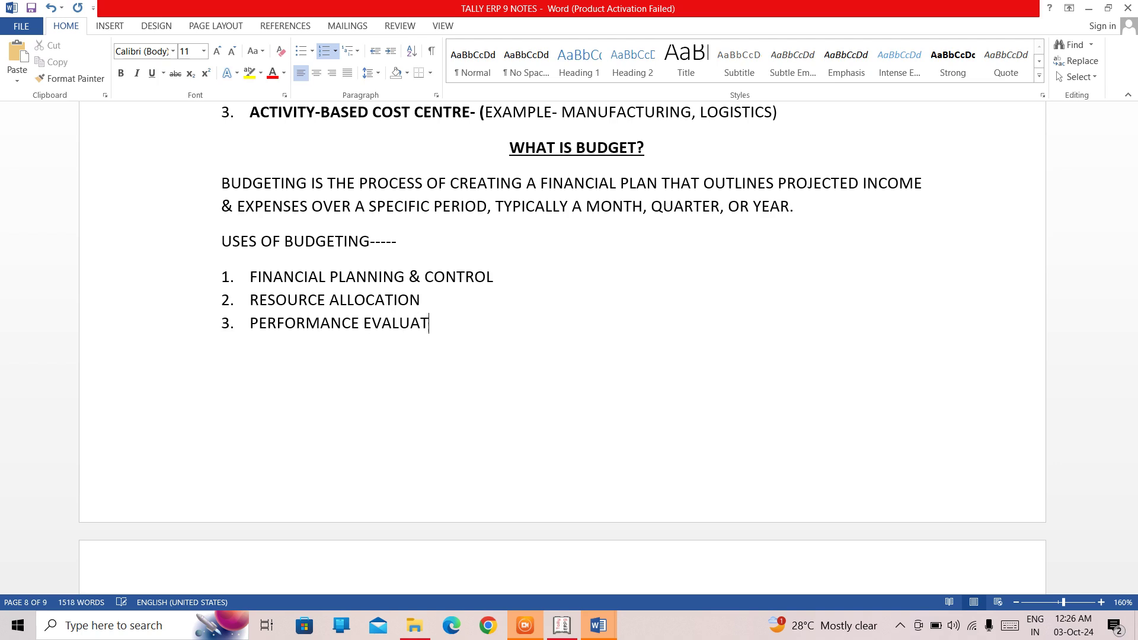
{"action": "type", "text": "ION"}
- Continue the numbered list of budgeting uses with COST REDUCTION as item 4 and DECISION MAKING as item 5
{"action": "key", "text": "Return"}
{"action": "key", "text": "Return"}
{"action": "key", "text": "BackSpace"}
{"action": "key", "text": "Return"}
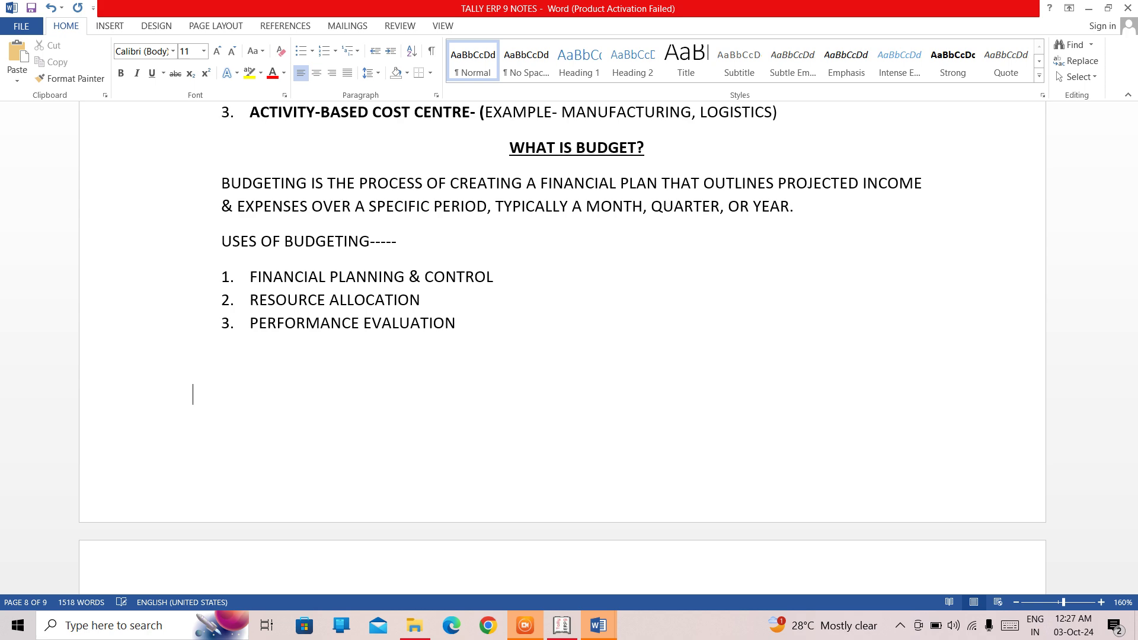
{"action": "key", "text": "BackSpace"}
{"action": "key", "text": "BackSpace"}
{"action": "key", "text": "Return"}
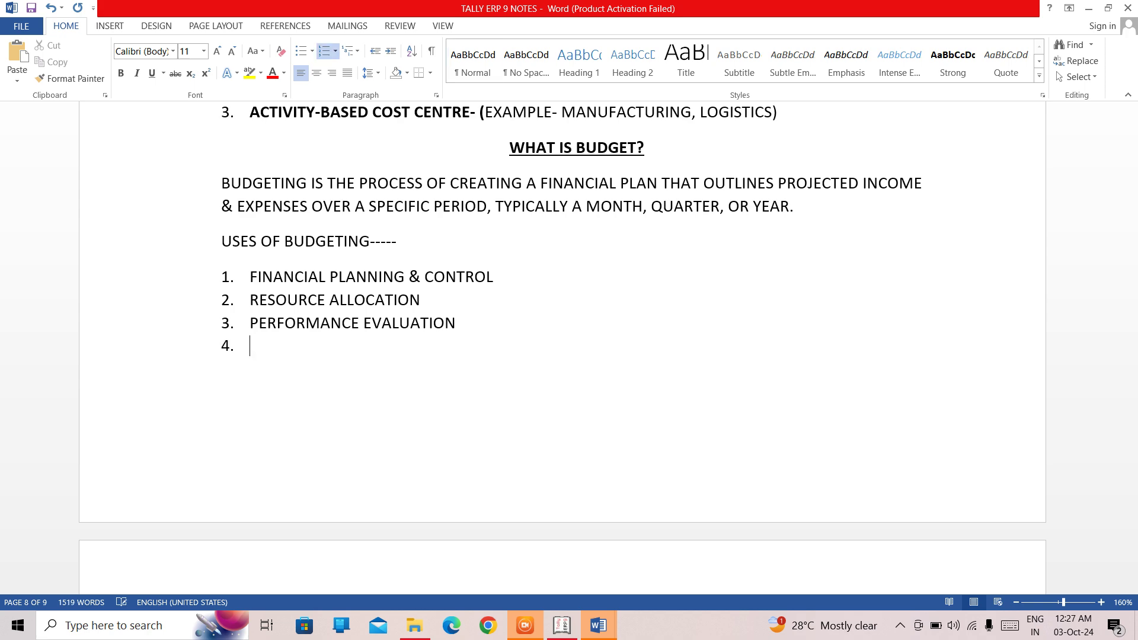
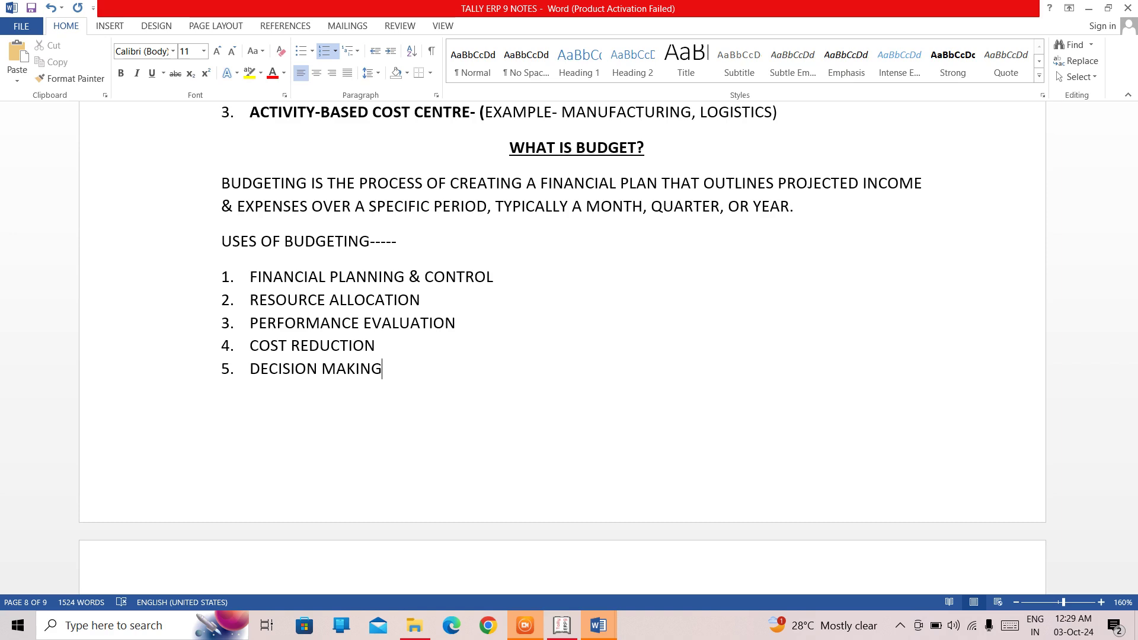
- Add the bold, underlined and centred heading "TYPES OF BUDGET" at the start of page 9
{"action": "key", "text": "Down"}
{"action": "key", "text": "Down"}
{"action": "key", "text": "Down"}
{"action": "key", "text": "Down"}
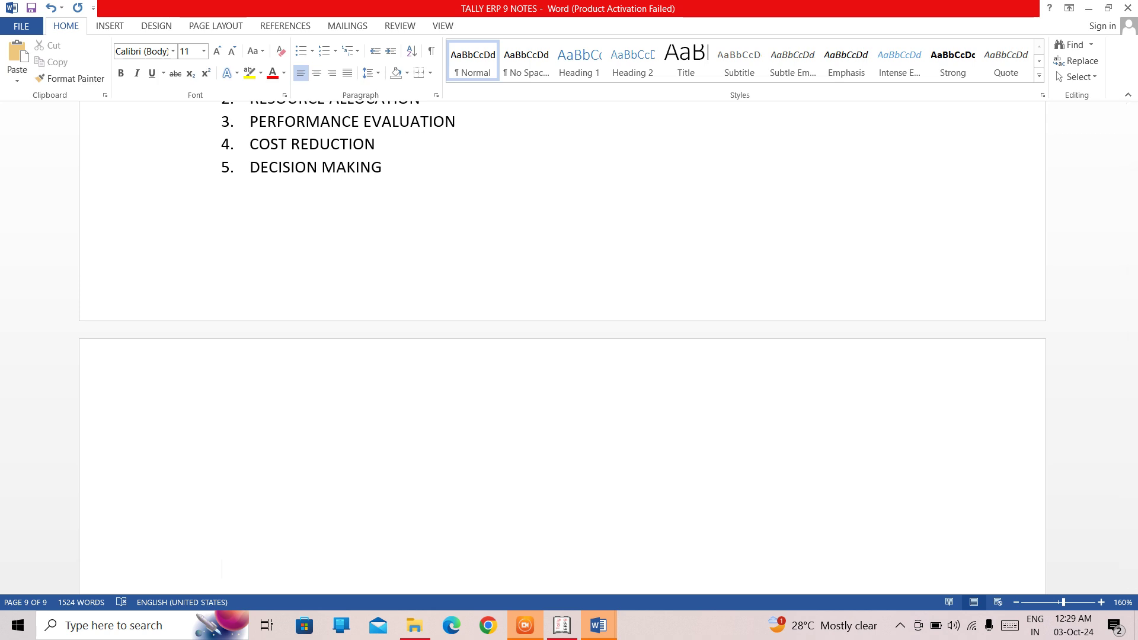
{"action": "key", "text": "Down"}
{"action": "key", "text": "Up"}
{"action": "key", "text": "Up"}
{"action": "key", "text": "Up"}
{"action": "key", "text": "Up"}
{"action": "key", "text": "Up"}
{"action": "key", "text": "Up"}
{"action": "key", "text": "Up"}
{"action": "key", "text": "Up"}
{"action": "key", "text": "Up"}
{"action": "key", "text": "Up"}
{"action": "key", "text": "Up"}
{"action": "key", "text": "Up"}
{"action": "key", "text": "Up"}
{"action": "key", "text": "Up"}
{"action": "key", "text": "Up"}
{"action": "key", "text": "Up"}
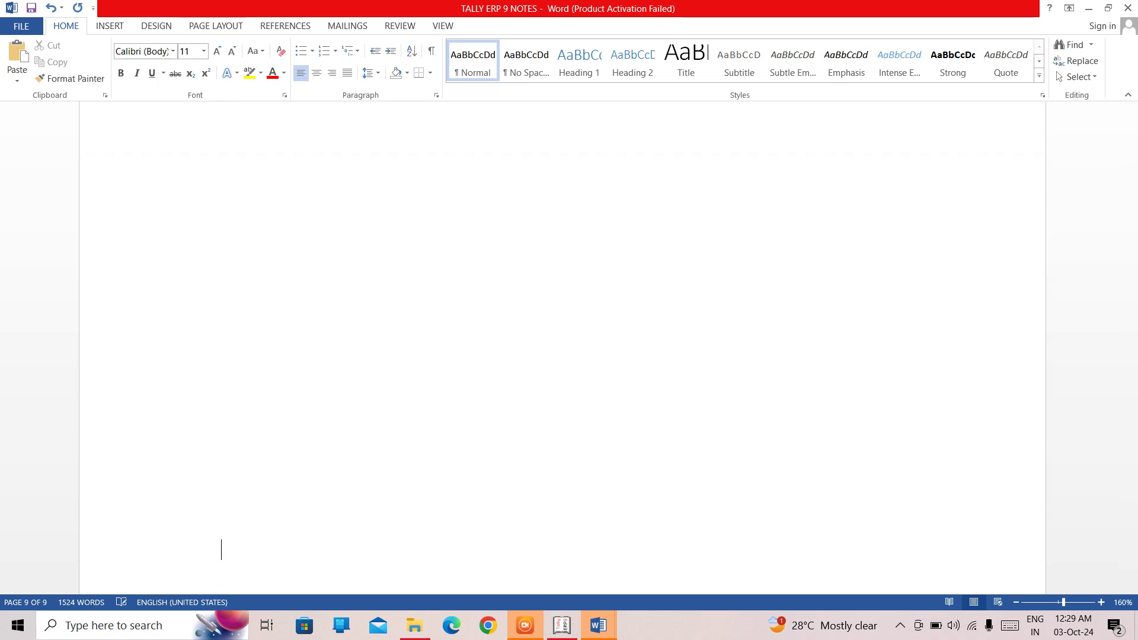
{"action": "key", "text": "Up"}
{"action": "key", "text": "Up"}
{"action": "key", "text": "Up"}
{"action": "key", "text": "ctrl+b"}
{"action": "key", "text": "ctrl+e"}
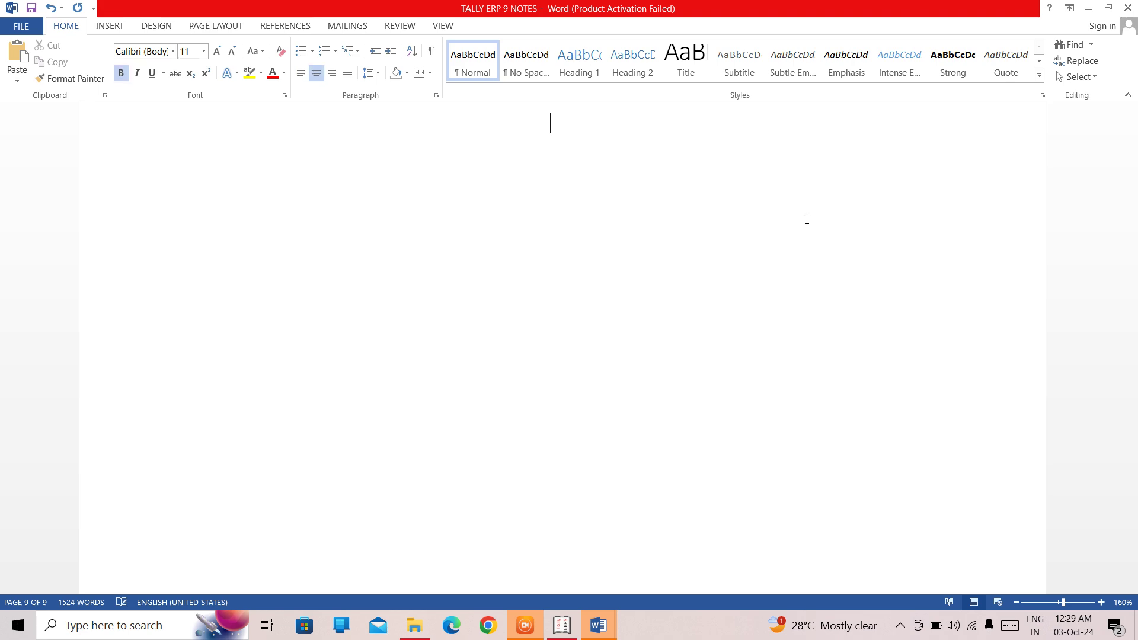
{"action": "key", "text": "ctrl+u"}
{"action": "type", "text": "TYPES"}
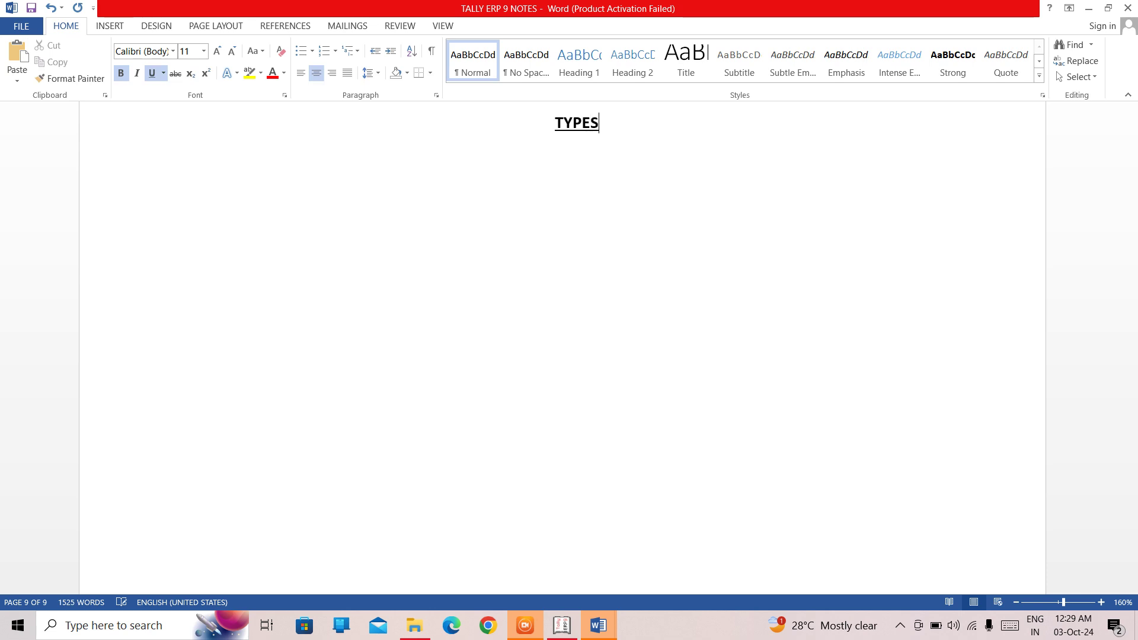
{"action": "type", "text": " OF BUDGET"}
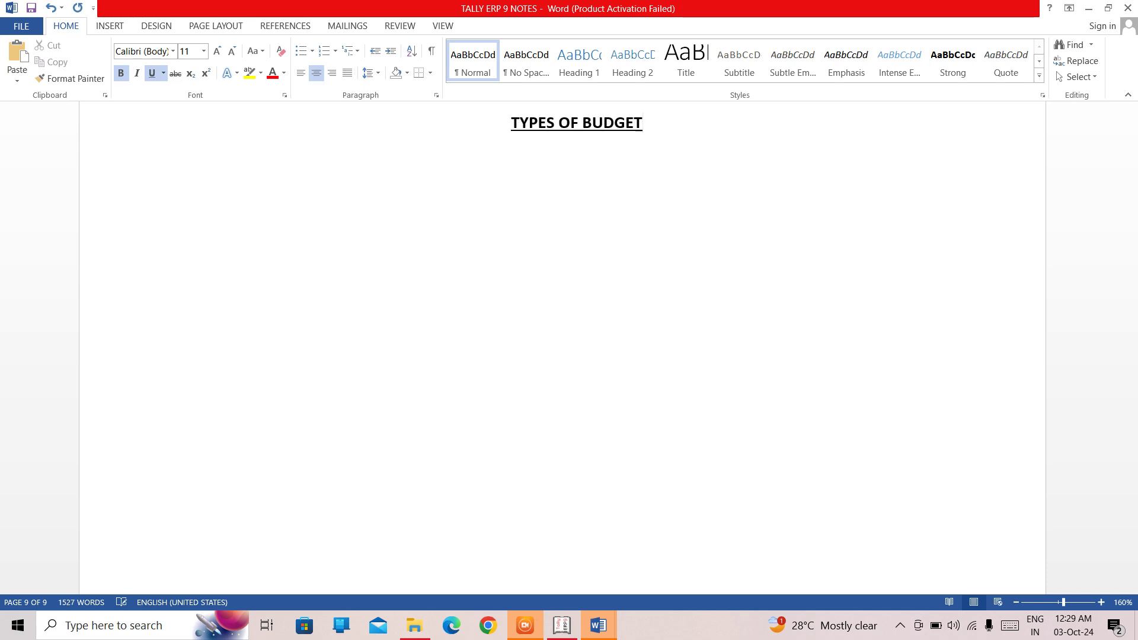
- Start a left-aligned numbered list in plain text under the heading with the items INCOME BUDGET and EXPENSE BUDGET
{"action": "key", "text": "Return"}
{"action": "key", "text": "ctrl+l"}
{"action": "key", "text": "ctrl+b"}
{"action": "key", "text": "ctrl+u"}
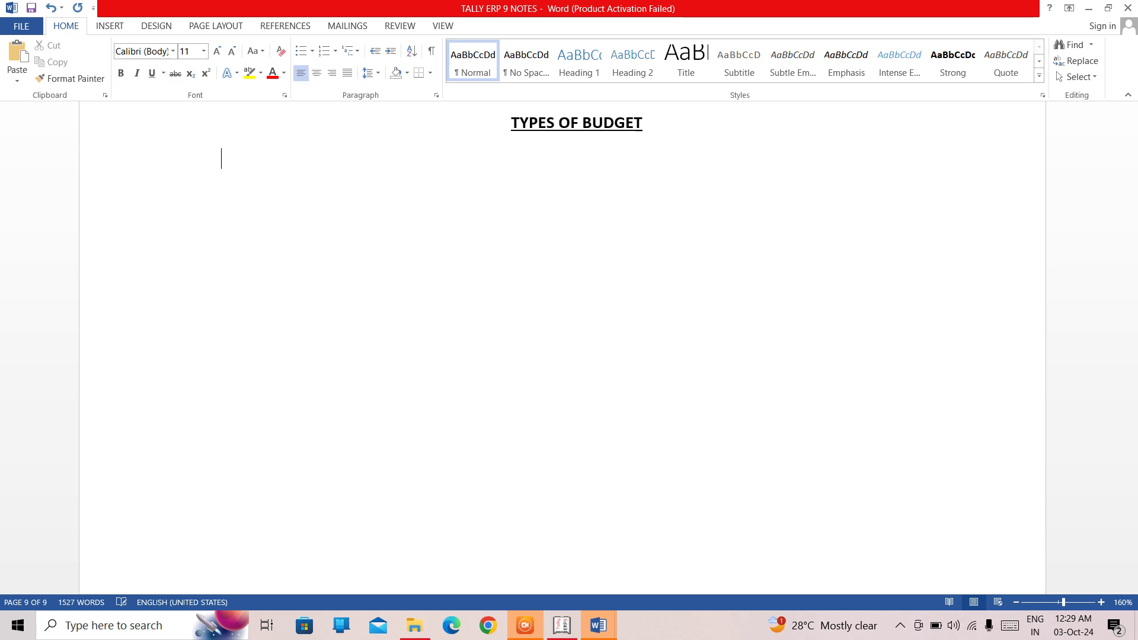
{"action": "type", "text": "1"}
{"action": "key", "text": "Return"}
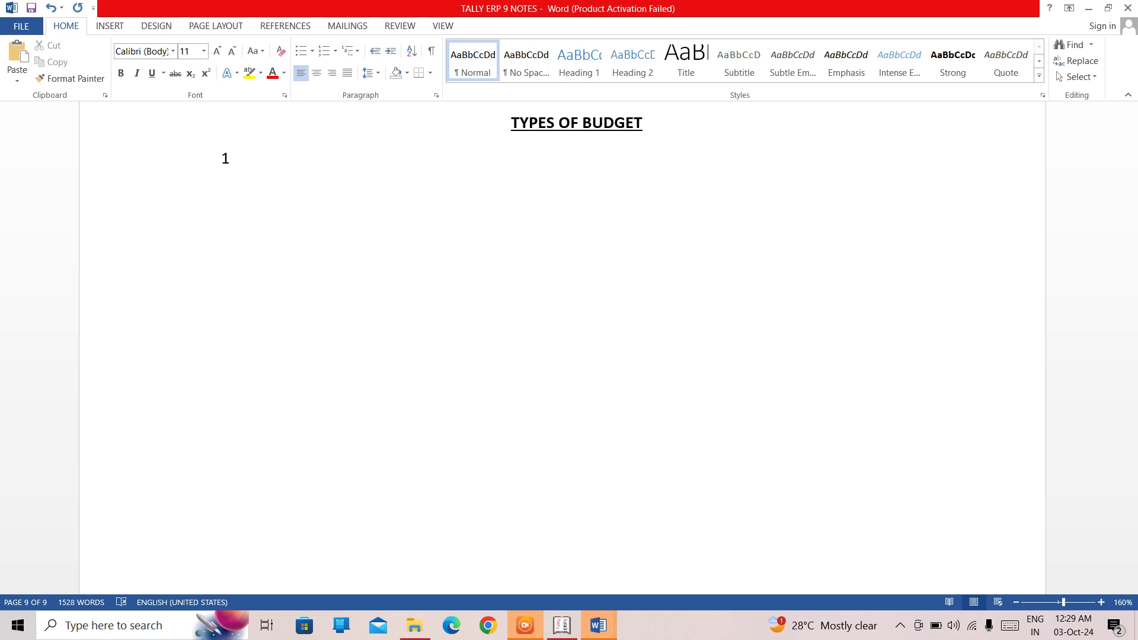
{"action": "key", "text": "BackSpace"}
{"action": "type", "text": ". "}
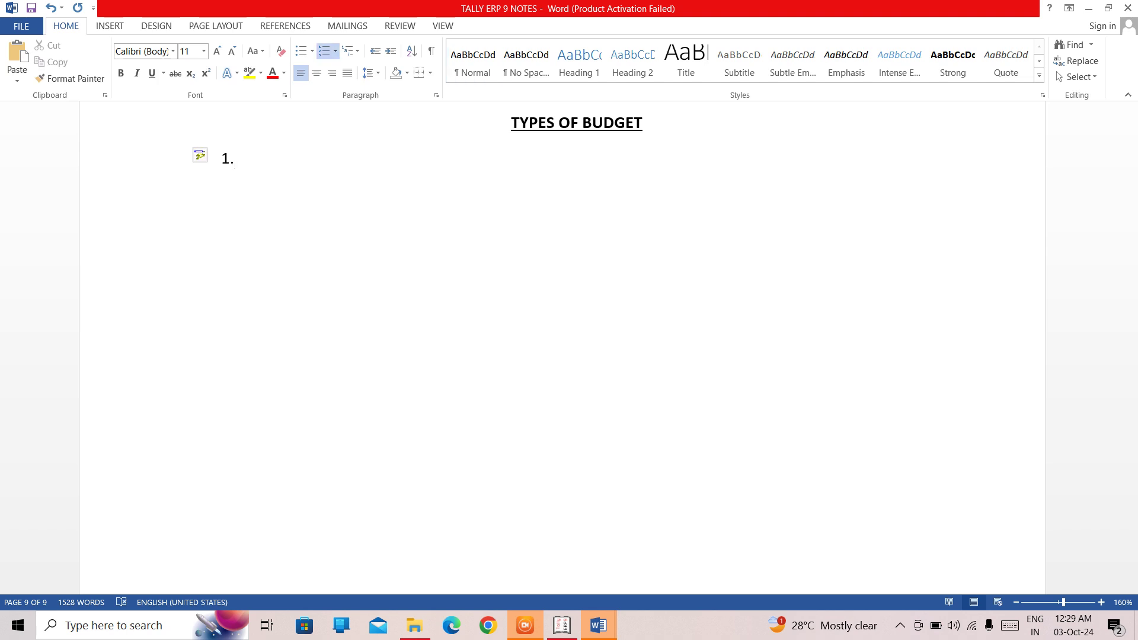
{"action": "type", "text": "INCOME BUDGET"}
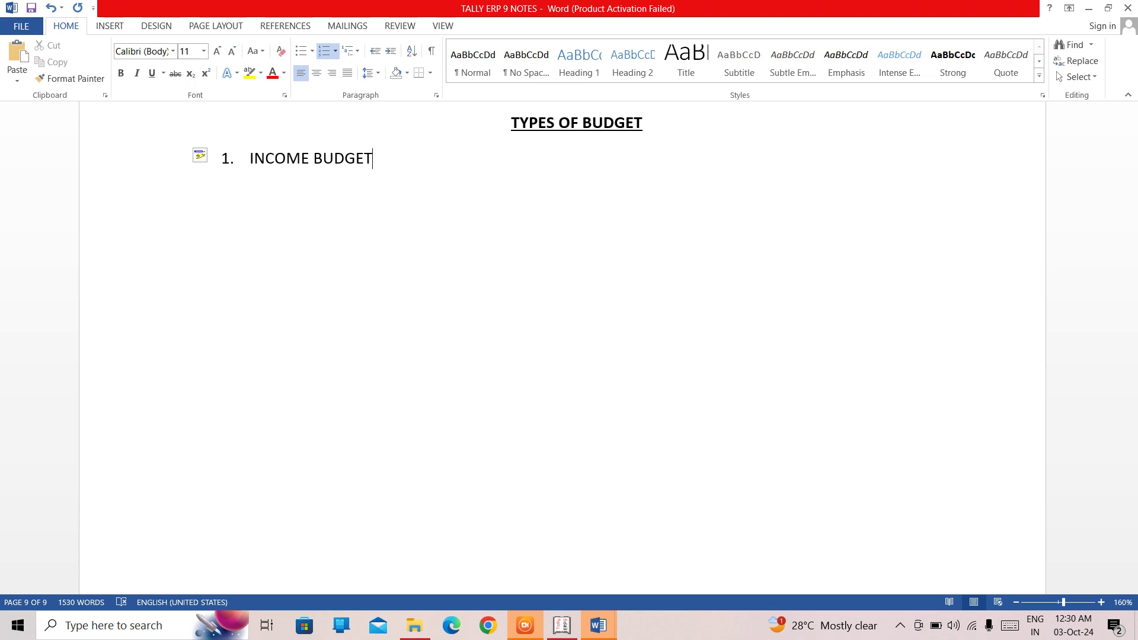
{"action": "key", "text": "Return"}
{"action": "type", "text": "EXP"}
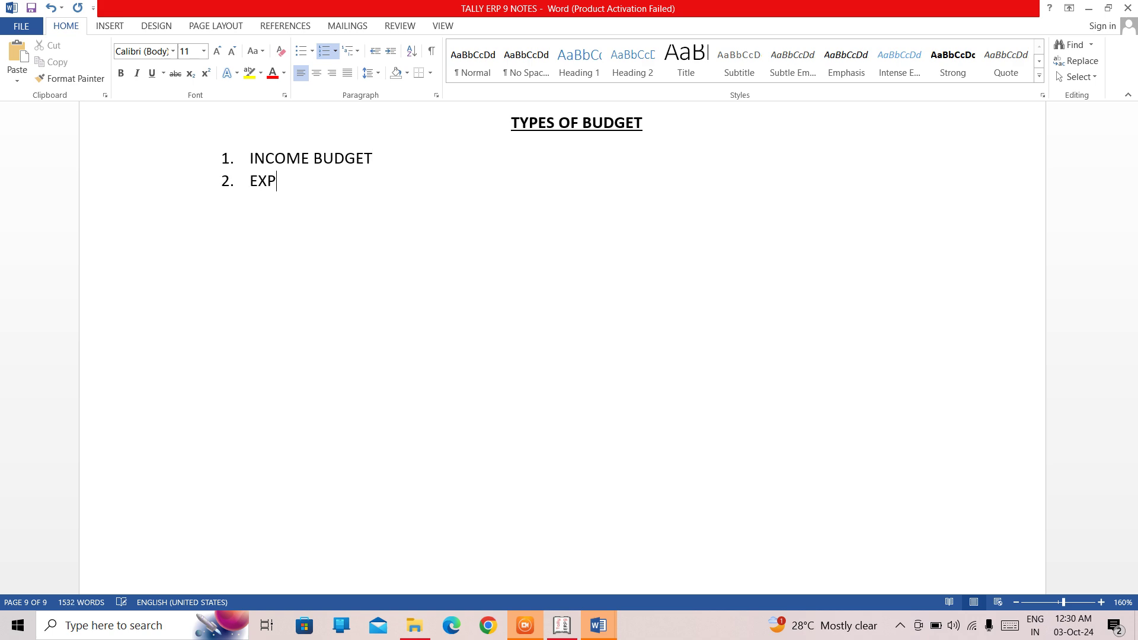
{"action": "type", "text": "ENSE BUDGET"}
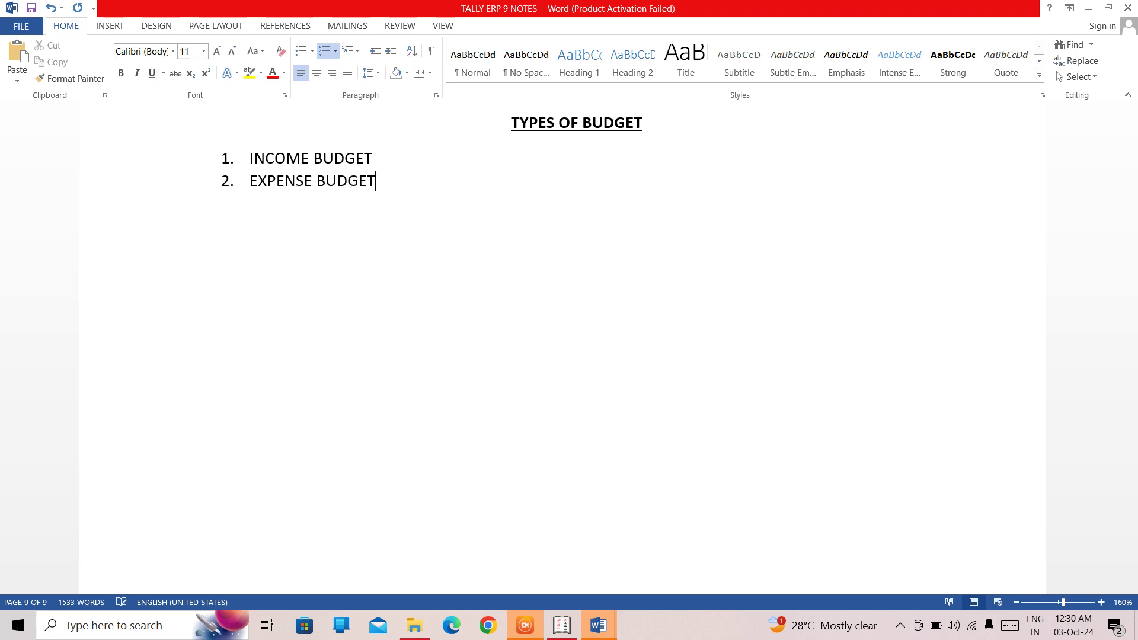
- Add CAPITAL EXPENDITURE BUDGET as item 3 of the list of budget types
{"action": "key", "text": "Return"}
{"action": "type", "text": "CAPITAL"}
{"action": "type", "text": " EXPENS"}
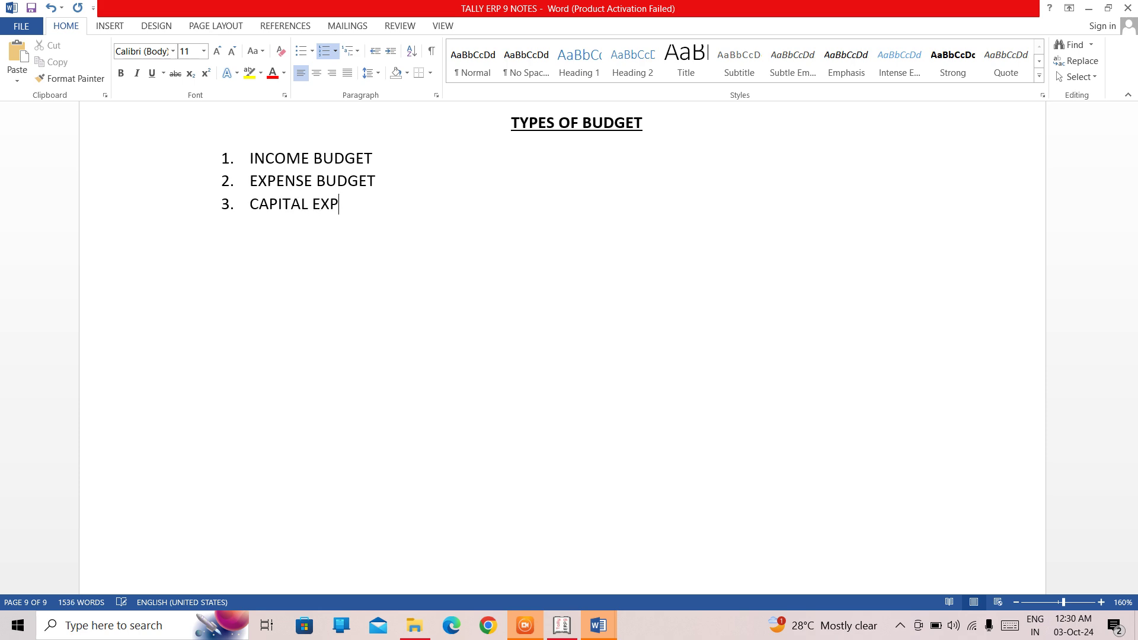
{"action": "type", "text": "E"}
{"action": "key", "text": "BackSpace"}
{"action": "key", "text": "BackSpace"}
{"action": "type", "text": "DITURE"}
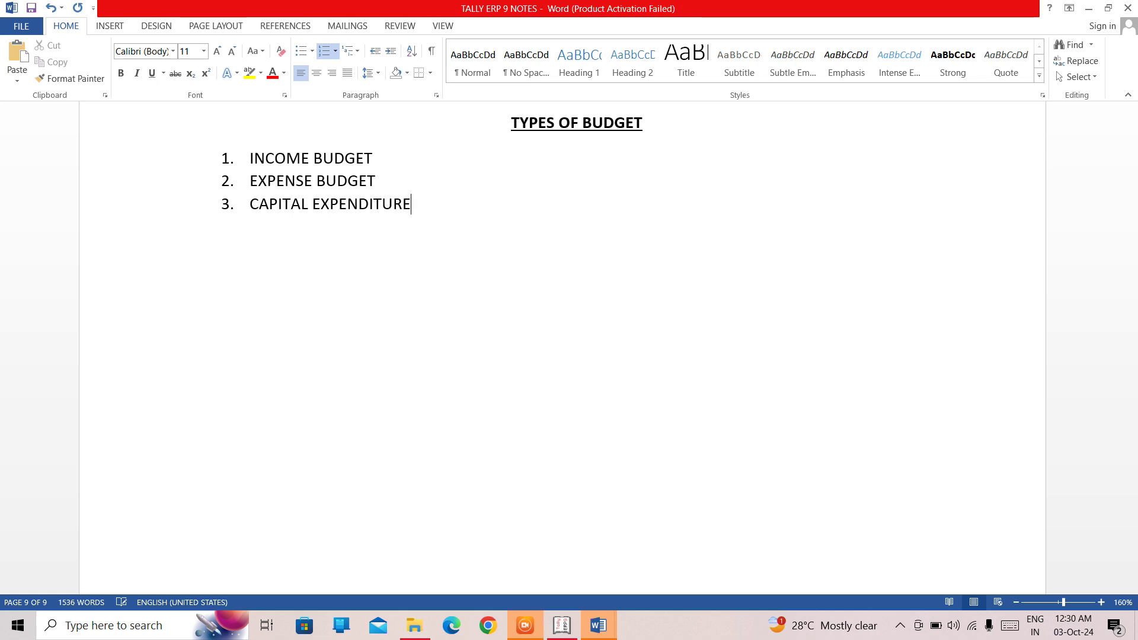
{"action": "type", "text": " BUDGET"}
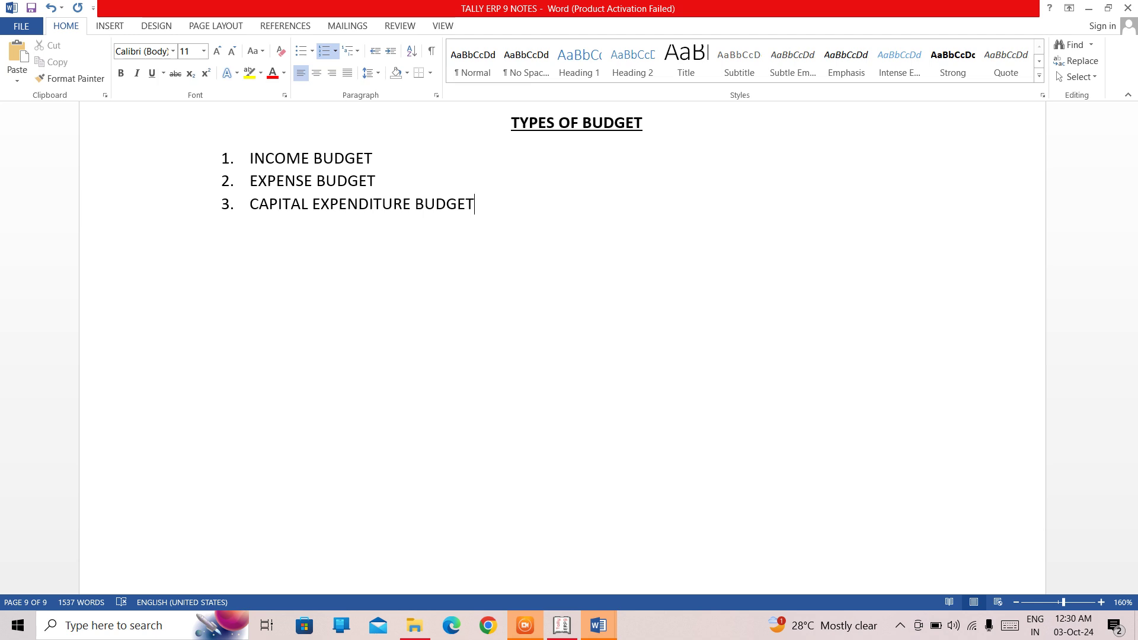
- Add CASH FLOW BUDGET as item 4 of the list of budget types
{"action": "key", "text": "Return"}
{"action": "type", "text": "CASH FL"}
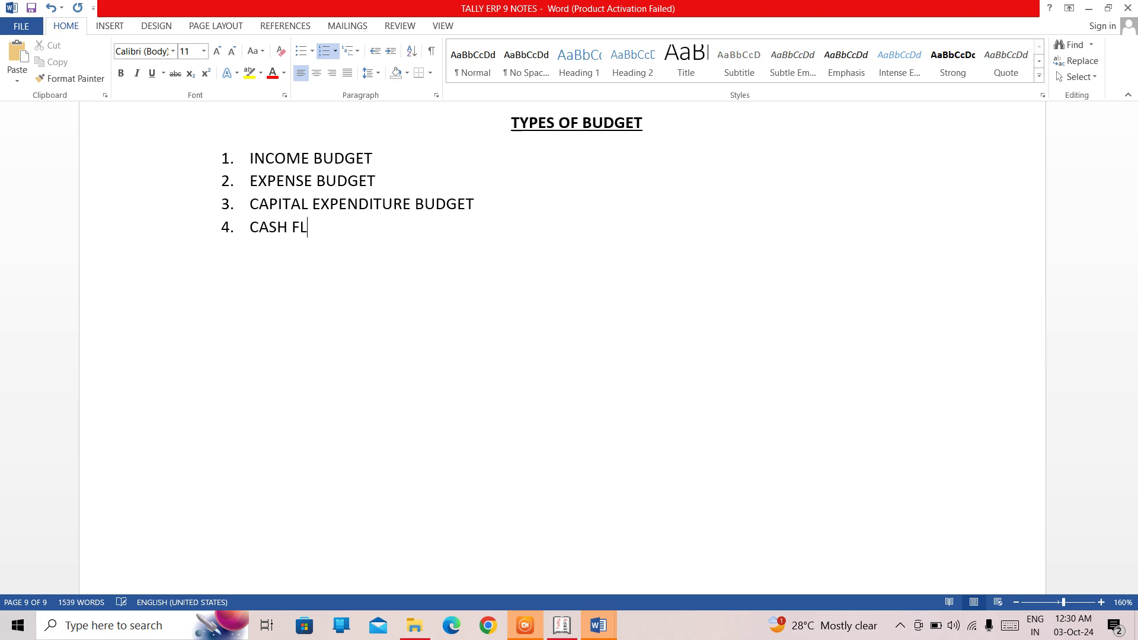
{"action": "type", "text": "OW BUDGER"}
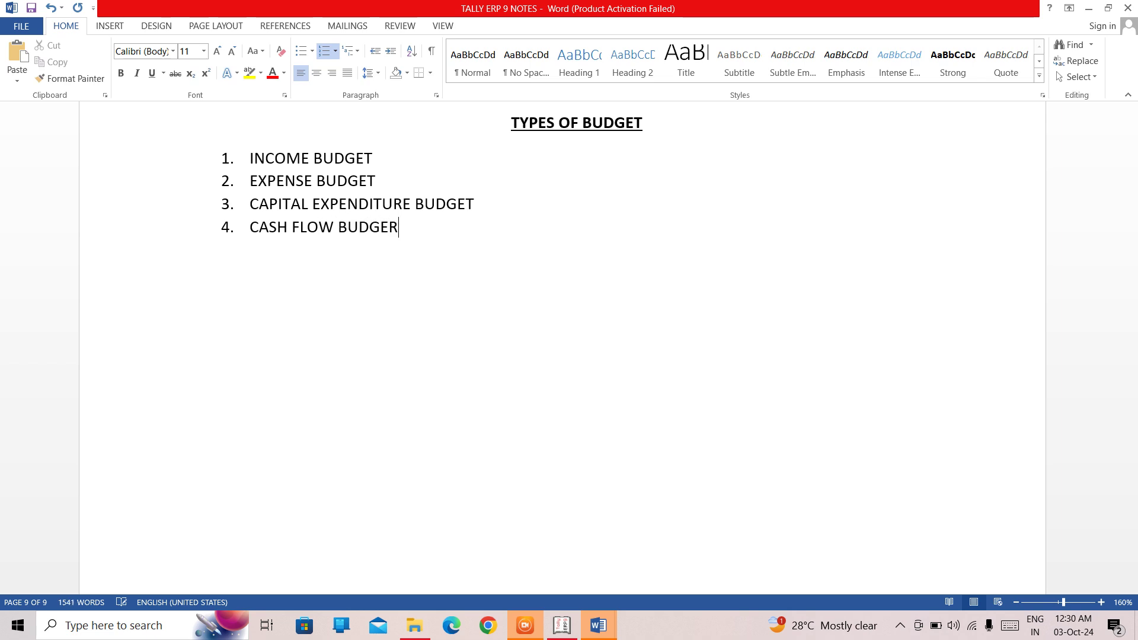
{"action": "key", "text": "BackSpace"}
{"action": "type", "text": "T"}
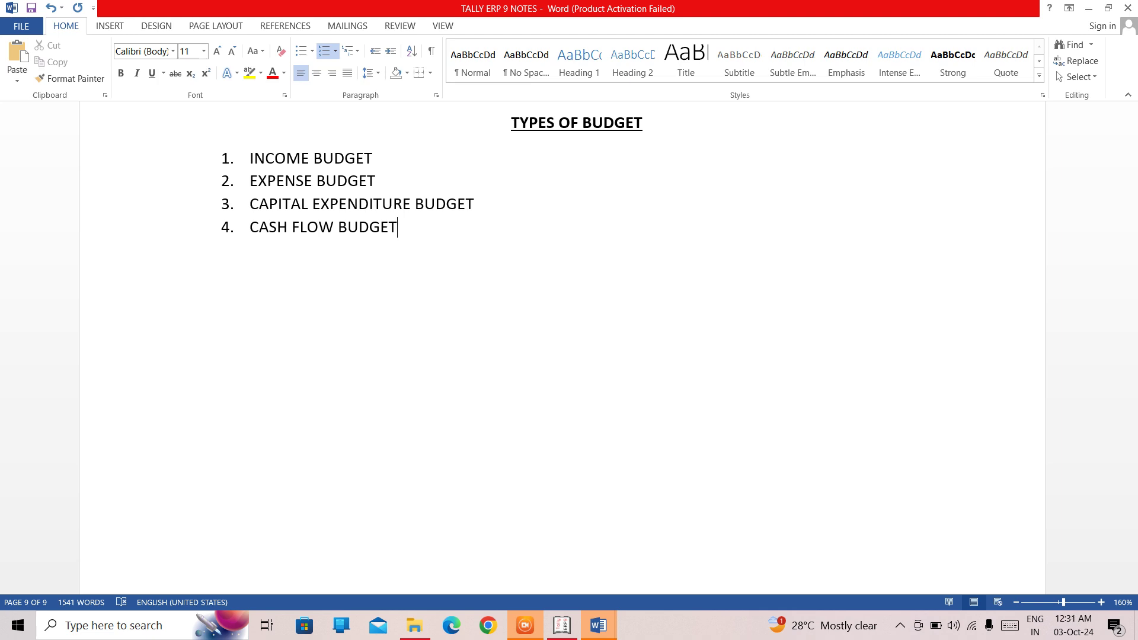
- Continue the list of budget types with DEPARTMENTAL BUDGET as item 5 and PROJECT BUDGET as item 6
{"action": "key", "text": "Return"}
{"action": "type", "text": "DEPARTMENT A"}
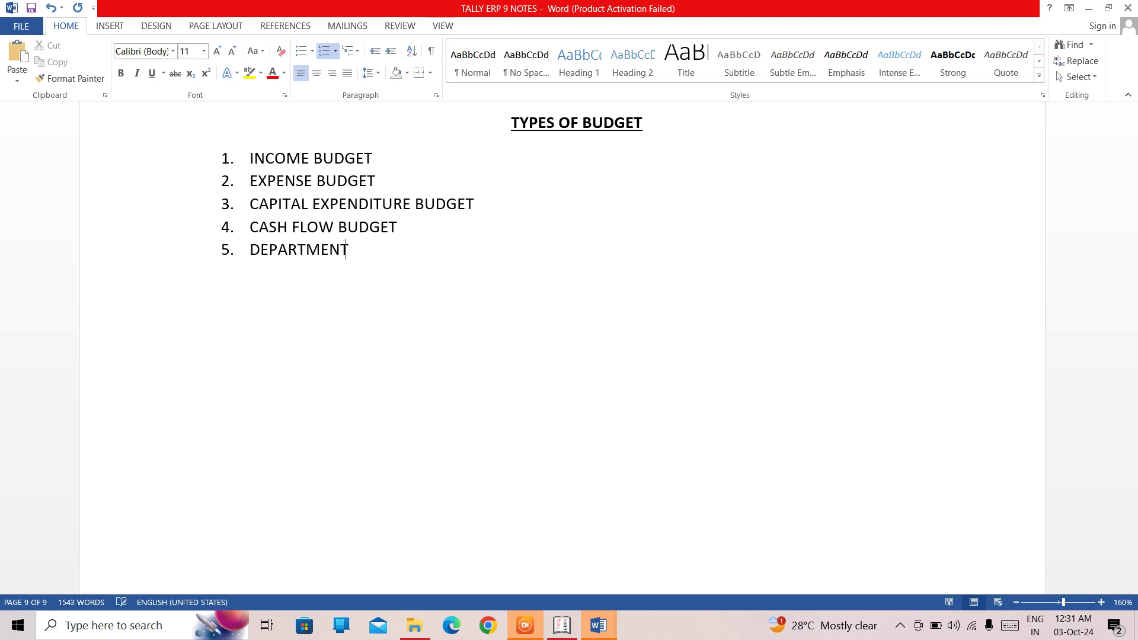
{"action": "key", "text": "BackSpace"}
{"action": "key", "text": "BackSpace"}
{"action": "type", "text": "AL BUDGET"}
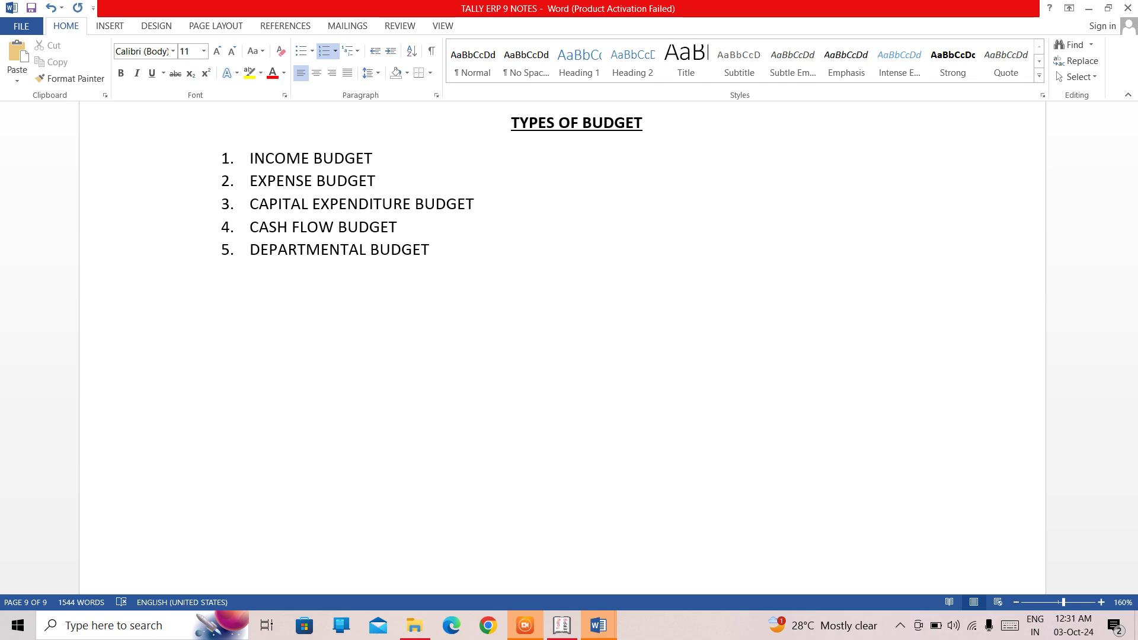
{"action": "key", "text": "Return"}
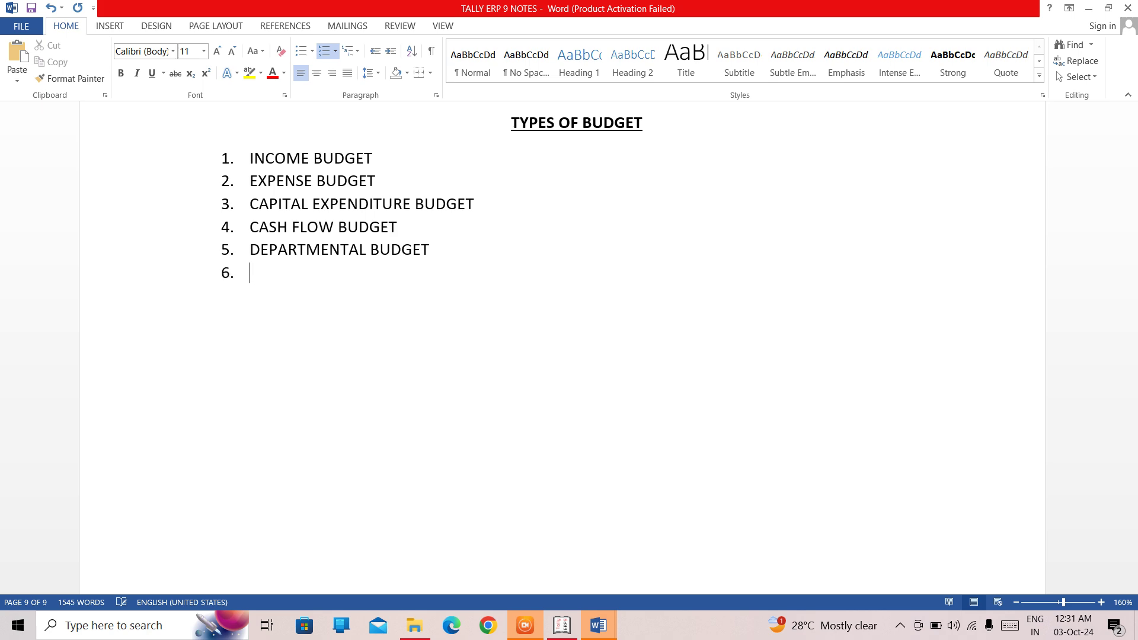
{"action": "type", "text": "PROJECT BUDGET"}
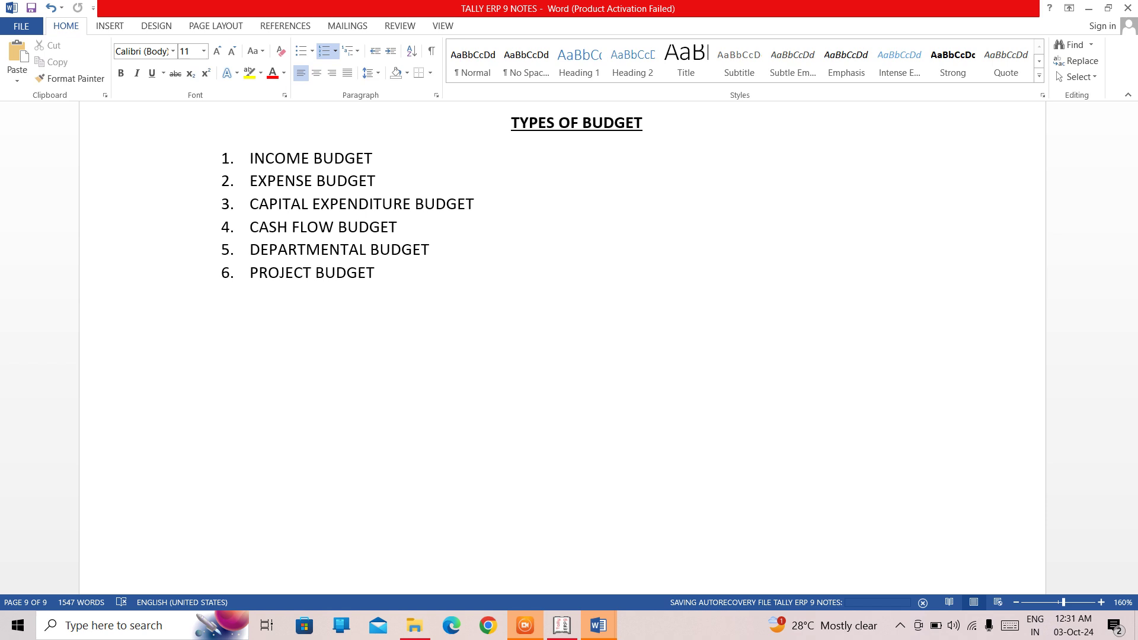
- Continue the list of budget types with FLEXIBLE BUDGET as item 7 and ROLLING BUDGET as item 8
{"action": "key", "text": "Return"}
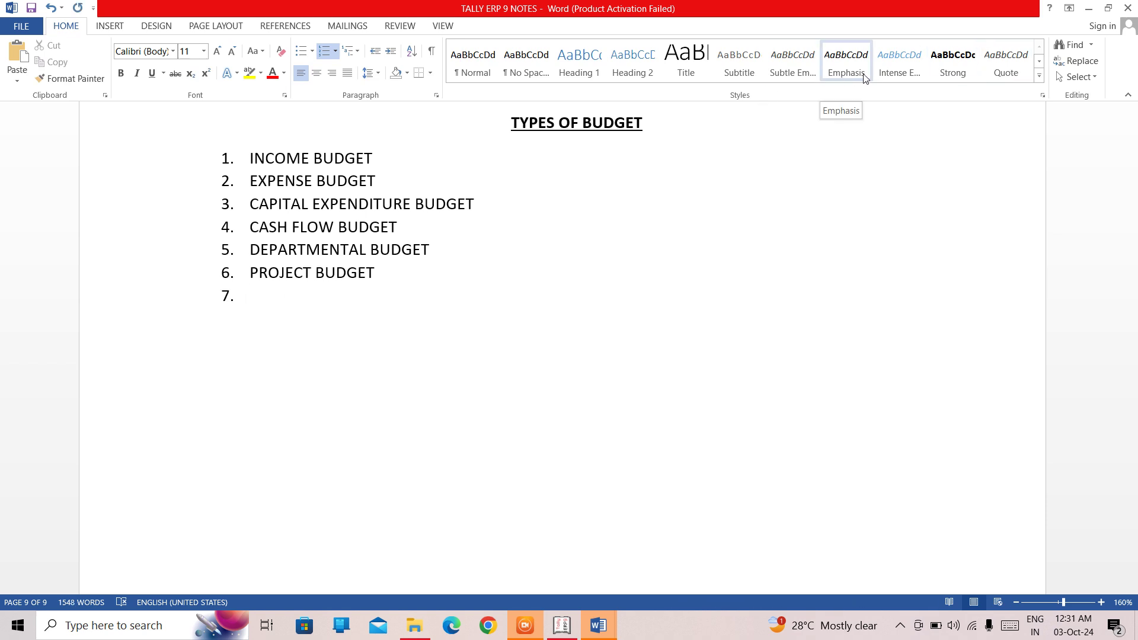
{"action": "type", "text": "FLEXIBLE "}
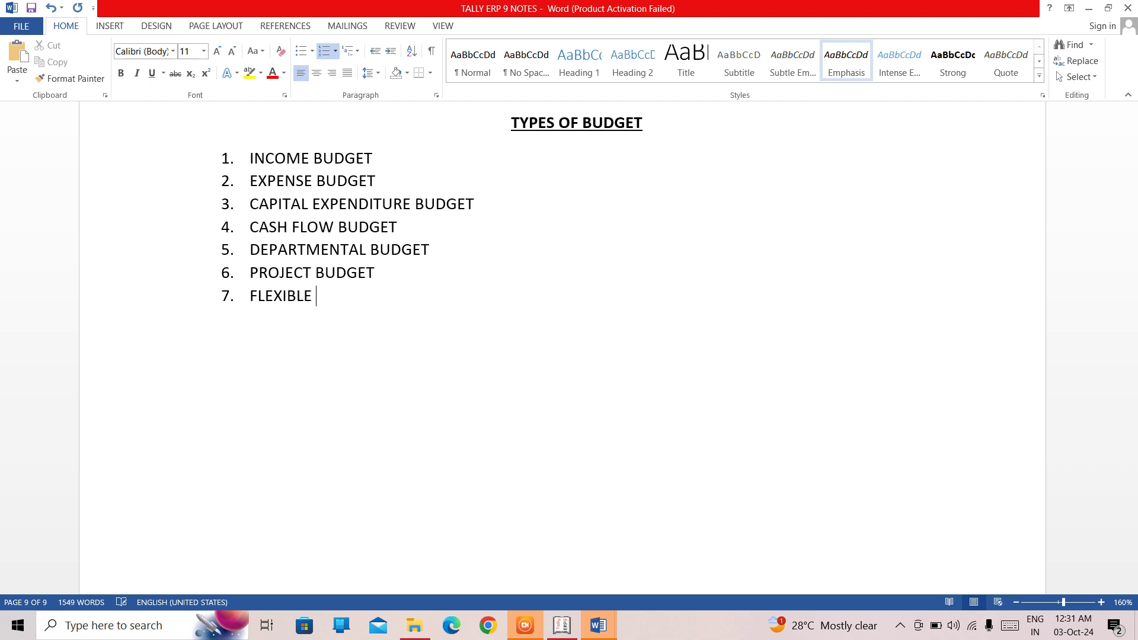
{"action": "type", "text": "BUDGET"}
{"action": "key", "text": "Return"}
{"action": "type", "text": "ROLLING "}
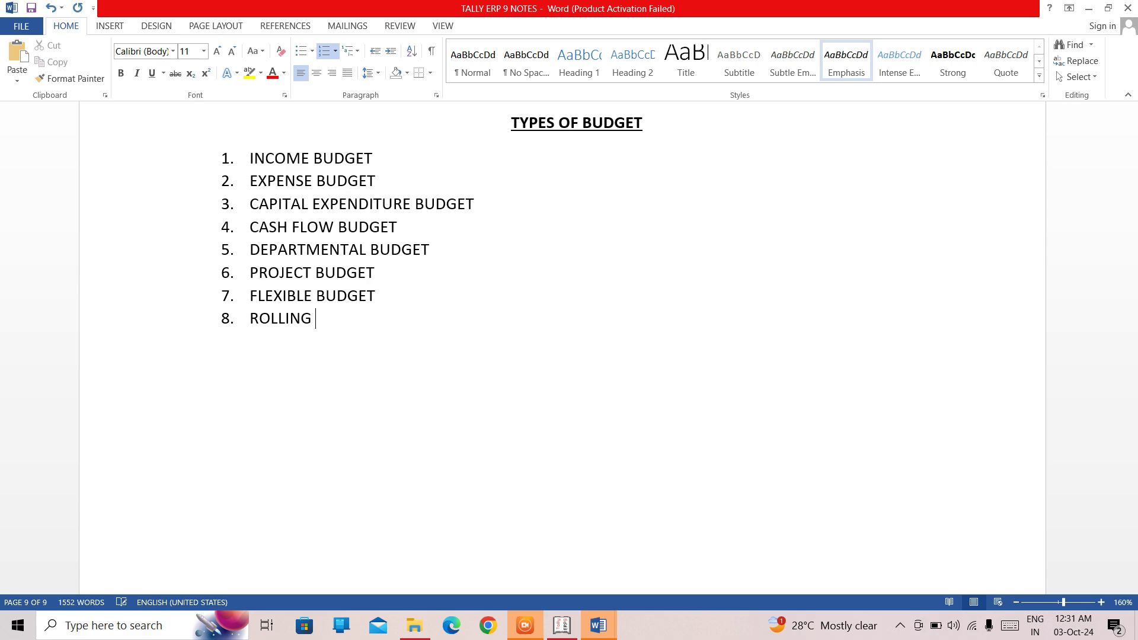
{"action": "type", "text": "BUDGET"}
- Complete the list of budget types with COST CENTRE BUDGET as item 9 and ZERO BASED BUDGET as item 10
{"action": "key", "text": "Return"}
{"action": "type", "text": "COST"}
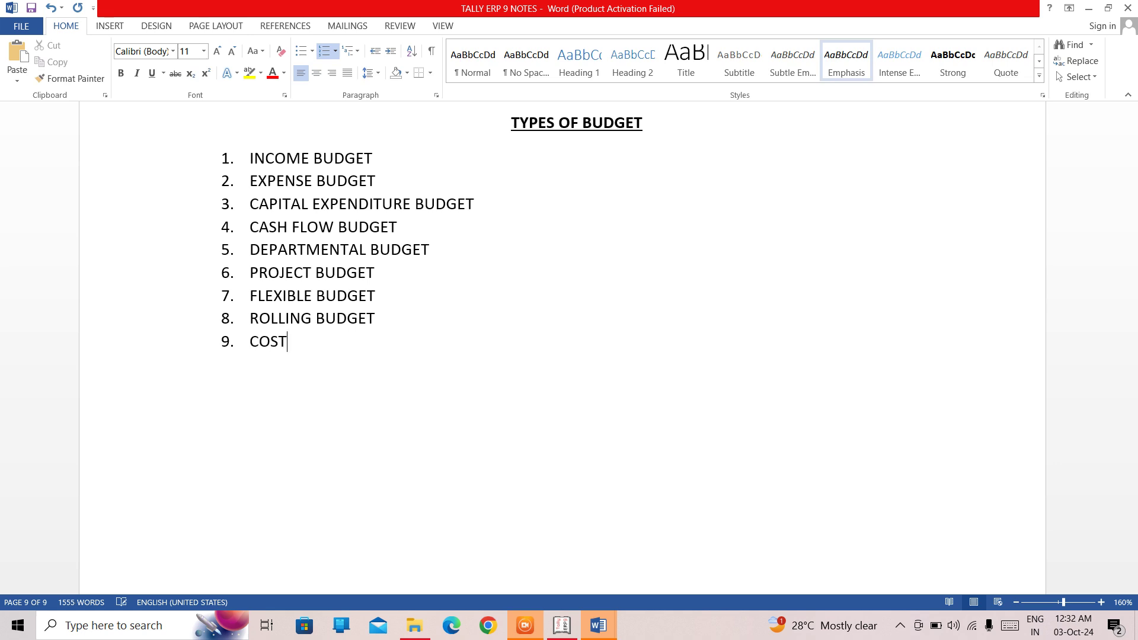
{"action": "type", "text": " CENTRE BUDGET"}
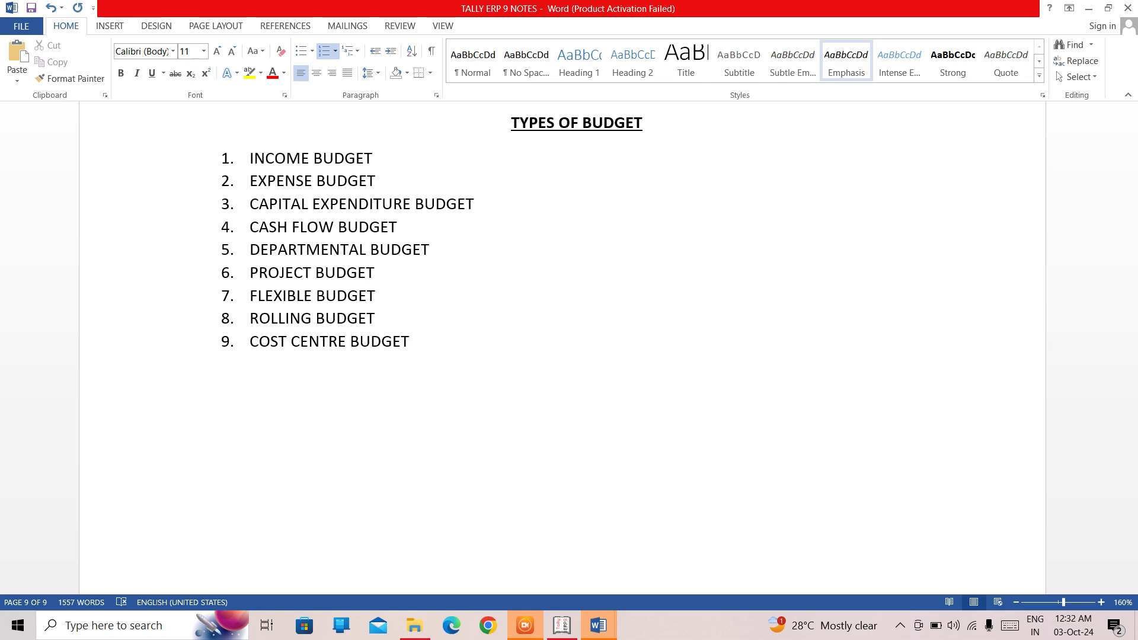
{"action": "key", "text": "Return"}
{"action": "type", "text": "ZERO BA"}
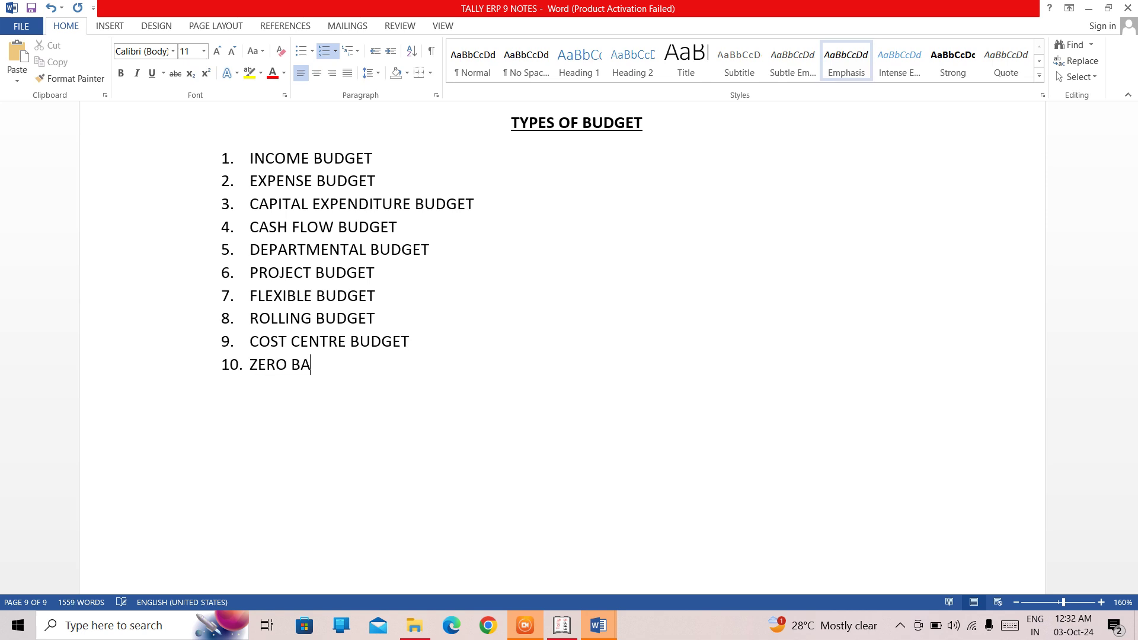
{"action": "type", "text": "SED BUDGETING"}
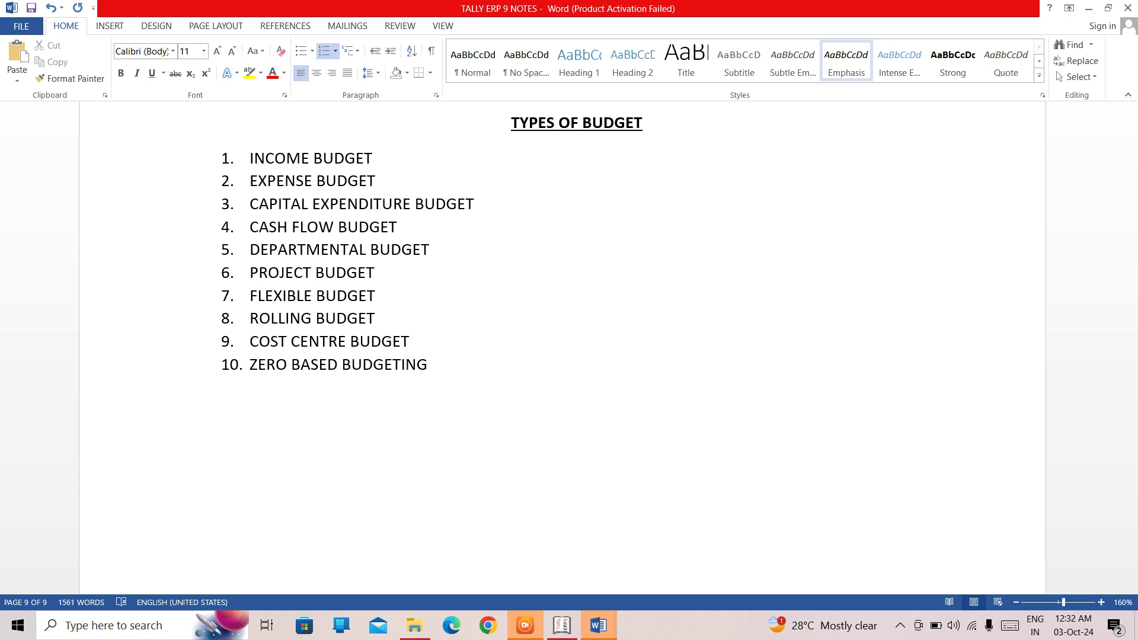
{"action": "key", "text": "BackSpace"}
{"action": "key", "text": "BackSpace"}
{"action": "key", "text": "BackSpace"}
- Go back to page 8 and review the budget definition and the uses of budgeting
{"action": "key", "text": "Up"}
{"action": "key", "text": "Up"}
{"action": "key", "text": "Up"}
{"action": "key", "text": "Up"}
{"action": "key", "text": "Up"}
{"action": "key", "text": "Up"}
{"action": "key", "text": "Up"}
{"action": "key", "text": "Up"}
{"action": "key", "text": "Up"}
{"action": "key", "text": "Up"}
{"action": "key", "text": "Up"}
{"action": "key", "text": "Up"}
{"action": "key", "text": "Up"}
{"action": "key", "text": "Up"}
{"action": "key", "text": "Up"}
{"action": "key", "text": "Up"}
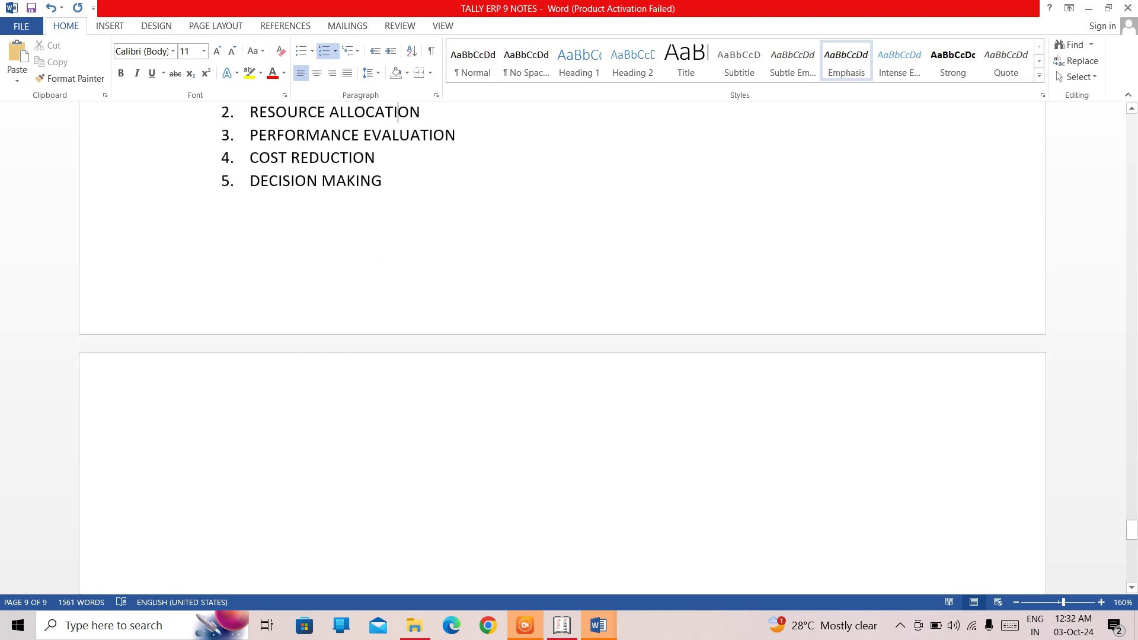
{"action": "key", "text": "Up"}
{"action": "key", "text": "Up"}
{"action": "key", "text": "Up"}
{"action": "key", "text": "Up"}
{"action": "key", "text": "Up"}
{"action": "key", "text": "Up"}
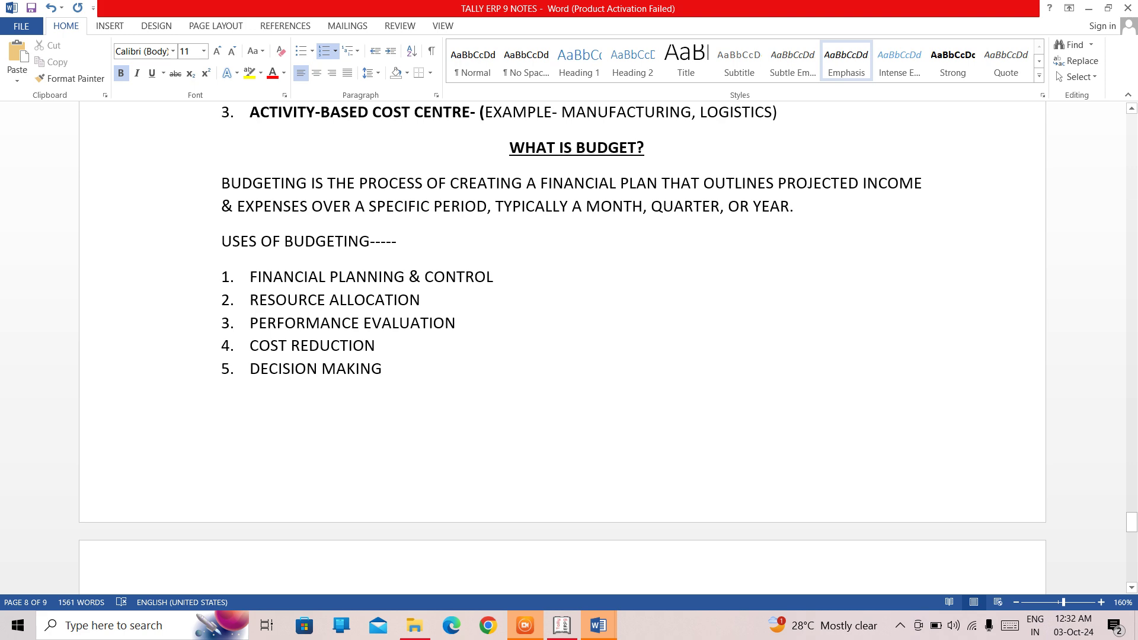